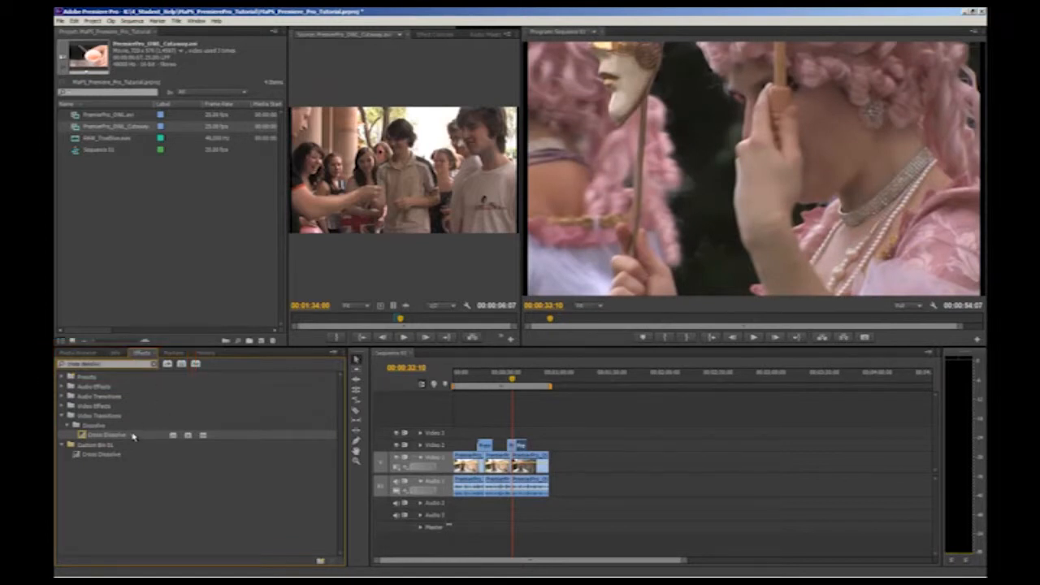
Apply Cross Dissolve between the last two adjacent cutaway clips on Video 2, and at their outer start and end.
left_click_drag(118, 437, 518, 448)
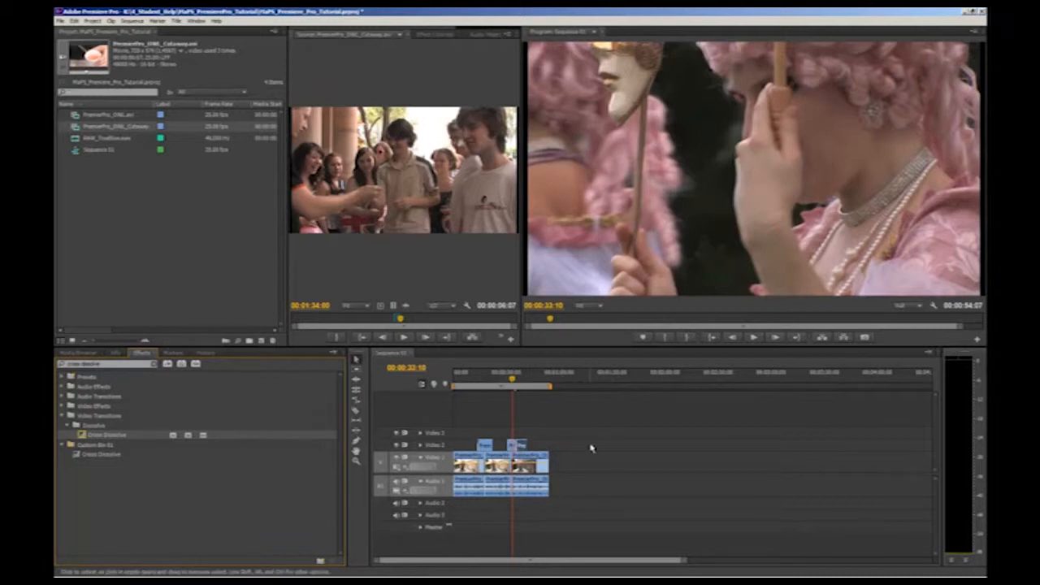
key("equal")
key("equal")
key("equal")
key("minus")
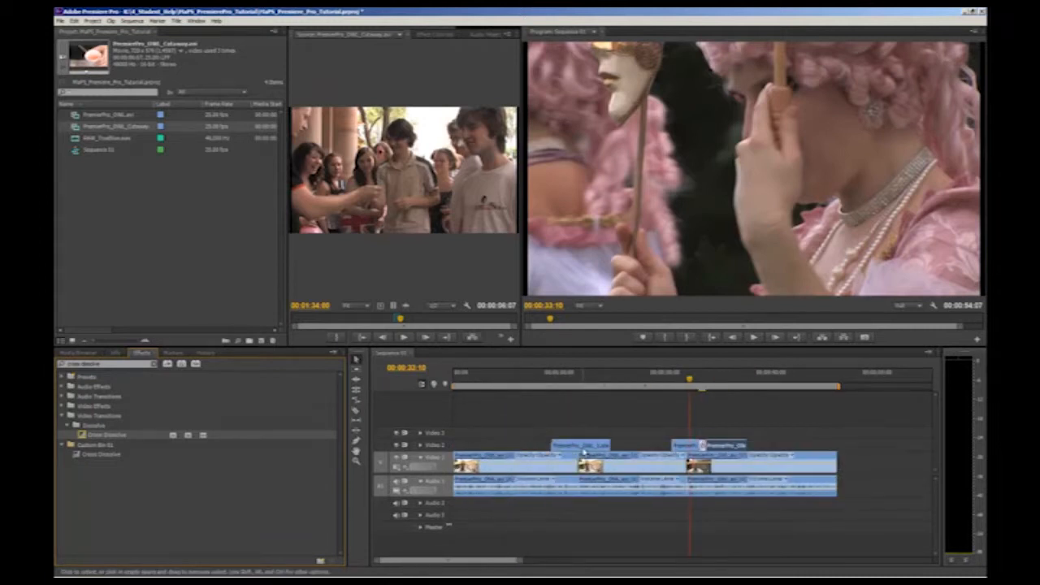
left_click_drag(104, 437, 679, 446)
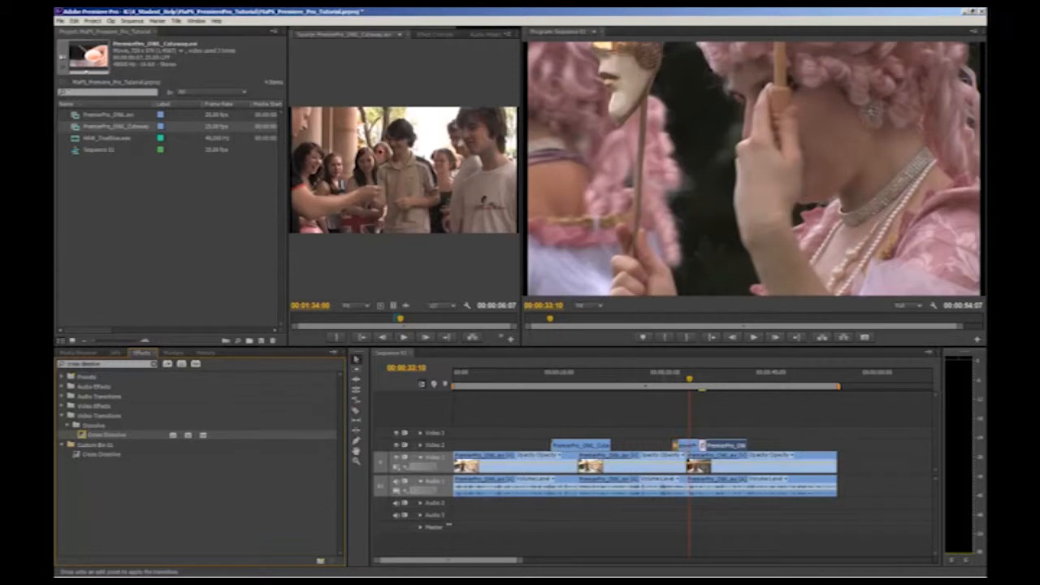
left_click_drag(123, 439, 744, 448)
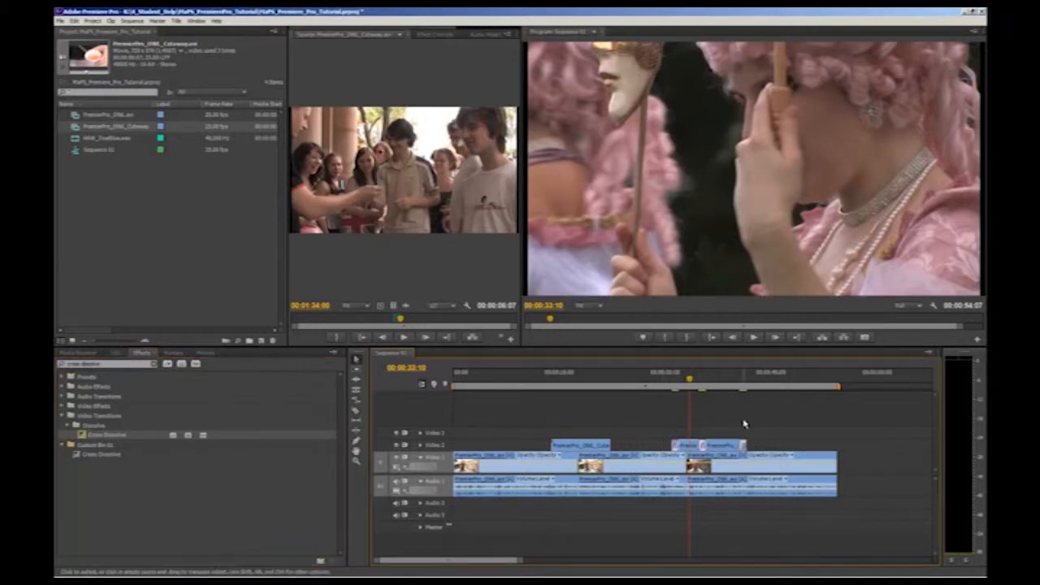
Play the sequence through the three cross dissolves on the last two Video 2 cutaways.
left_click_drag(689, 381, 672, 383)
key("space")
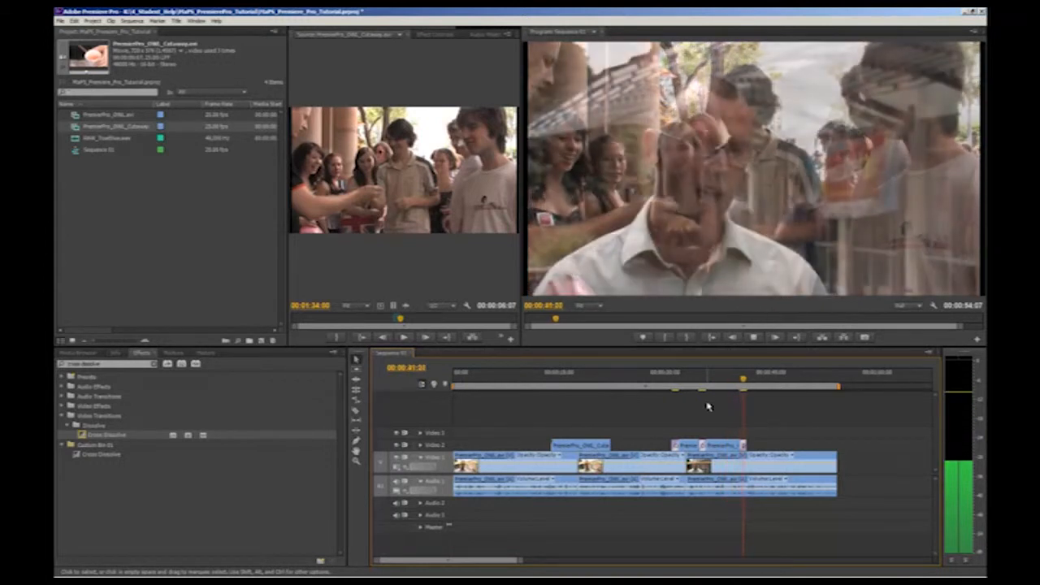
key("space")
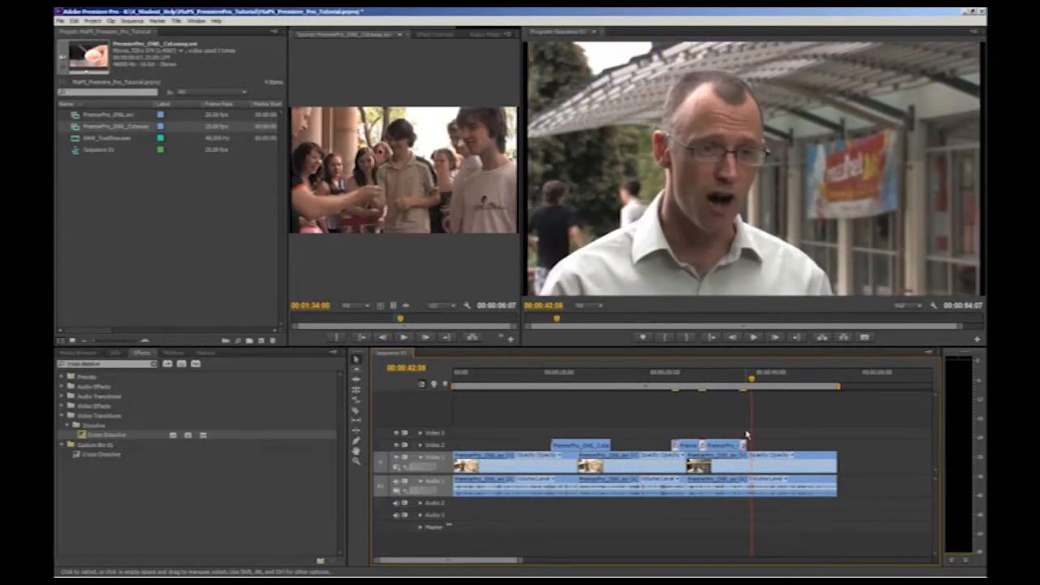
Try a much longer cross dissolve at the end of the last Video 2 cutaway, then undo it.
key("equal")
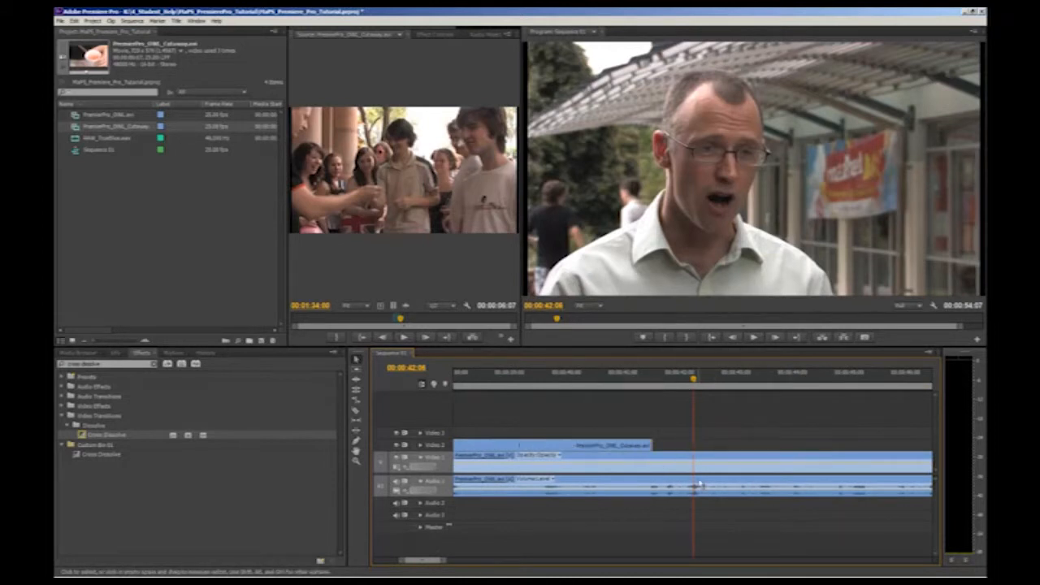
key("equal")
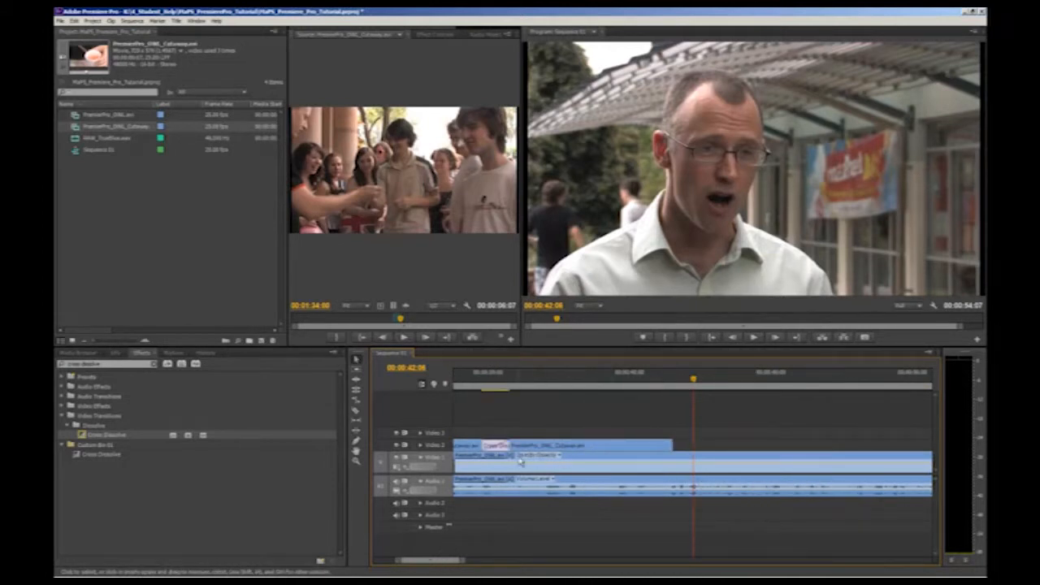
key("ctrl+d")
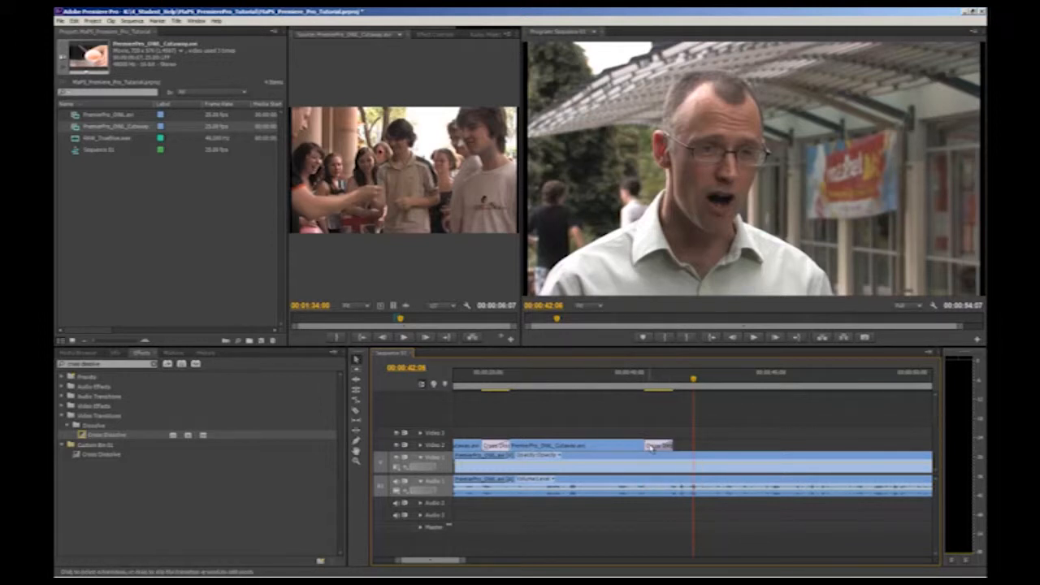
left_click_drag(646, 446, 580, 445)
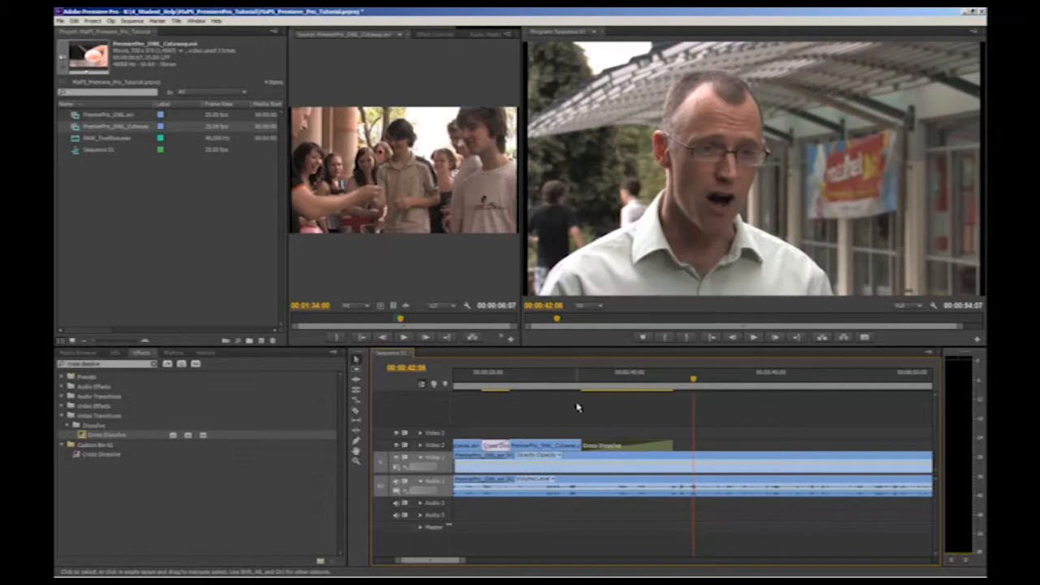
left_click(573, 376)
key("space")
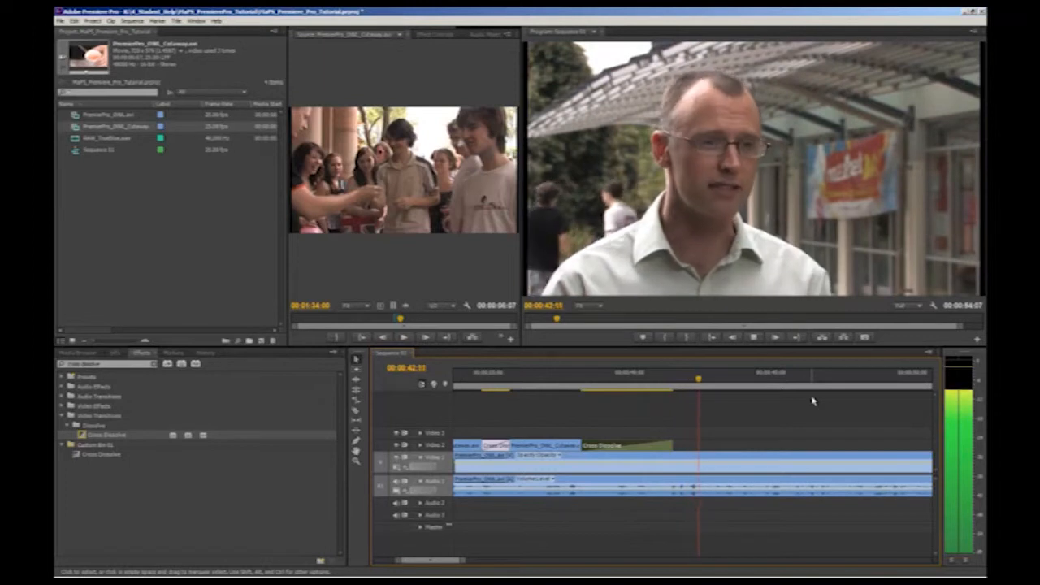
key("space")
key("ctrl+z")
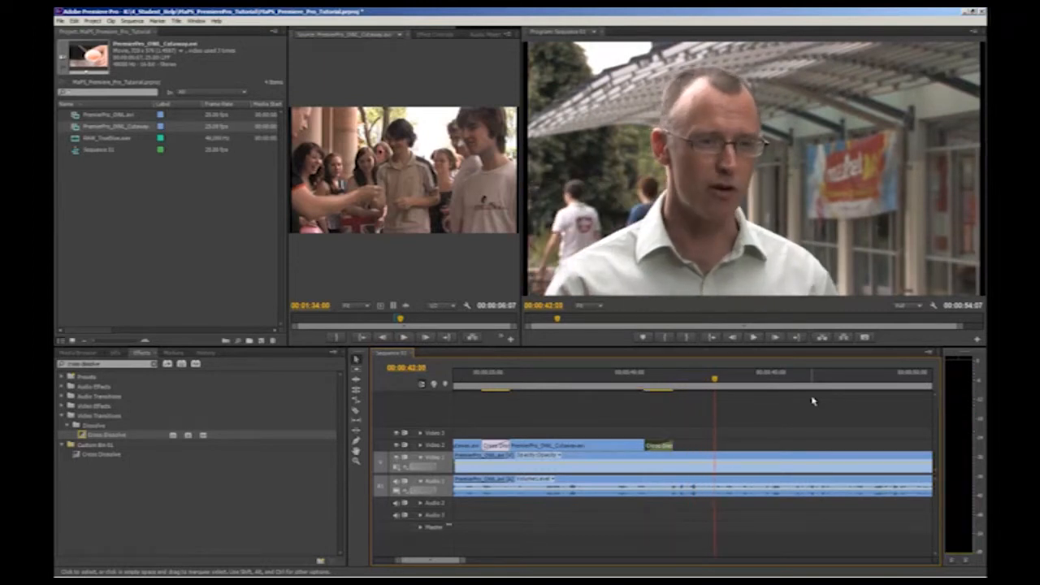
Search the effects for "dip" and apply Dip to Black to the end of the last Video 1 clip.
left_click(797, 416)
key("minus")
key("minus")
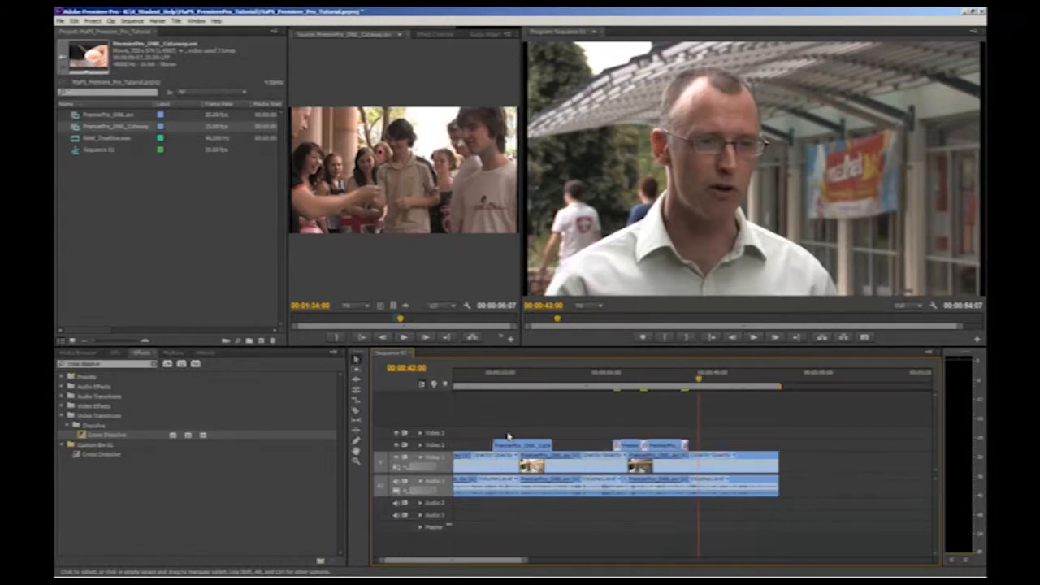
left_click(154, 364)
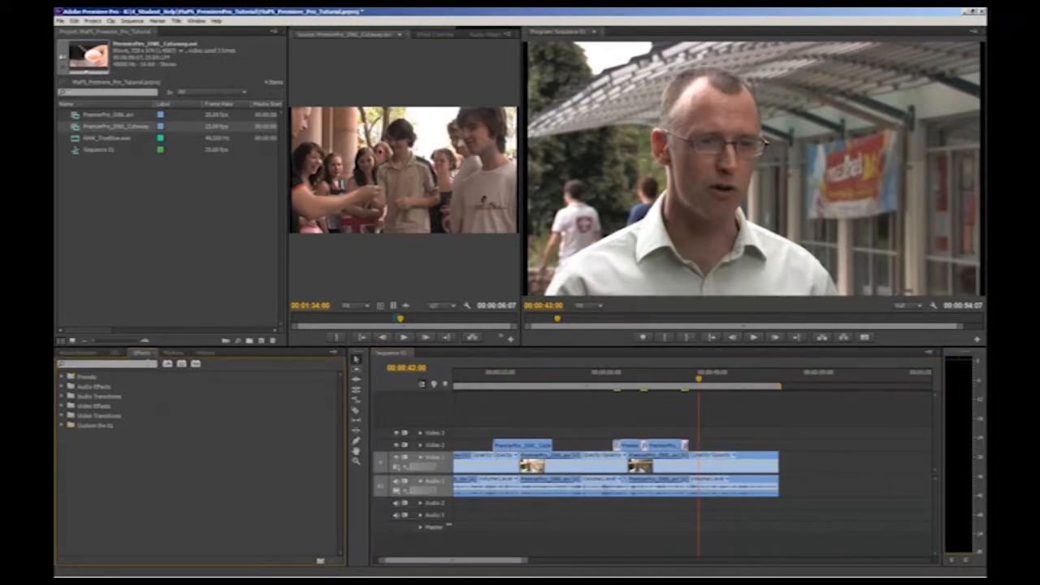
type("dip")
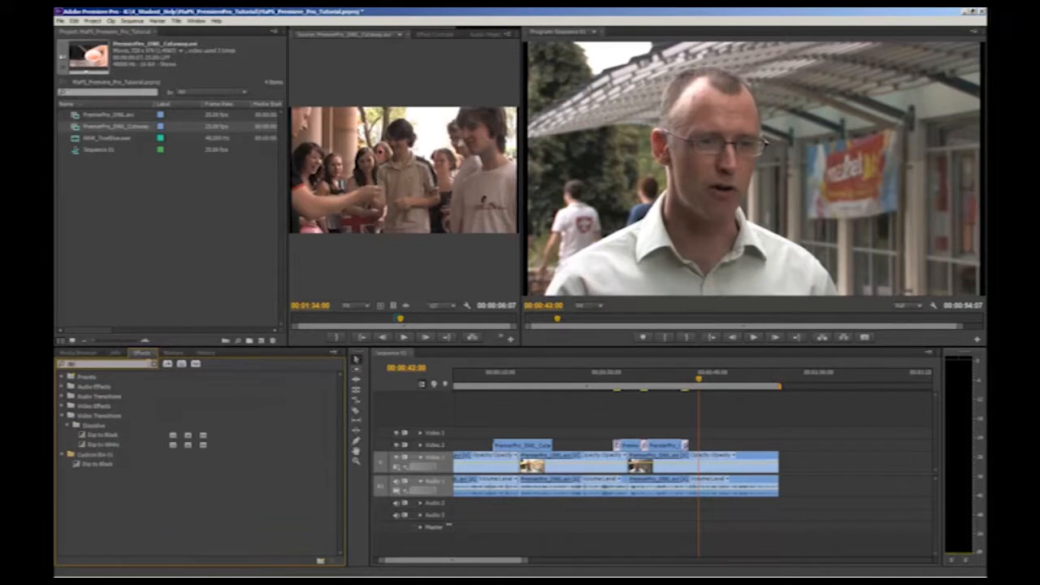
left_click_drag(114, 437, 774, 464)
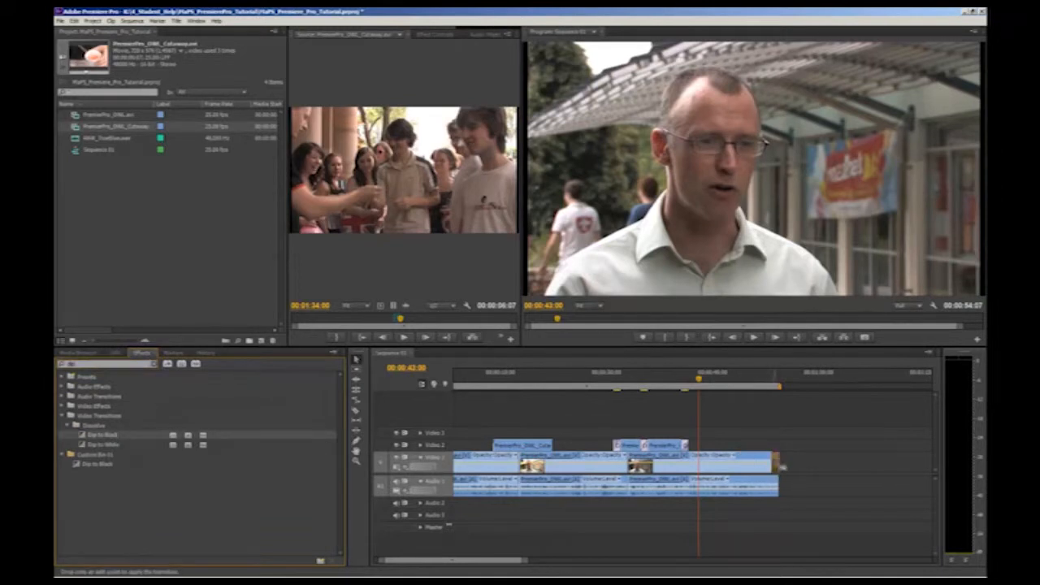
Preview the closing fade and add Dip to Black at the start of the first Video 1 clip.
left_click(769, 378)
key("space")
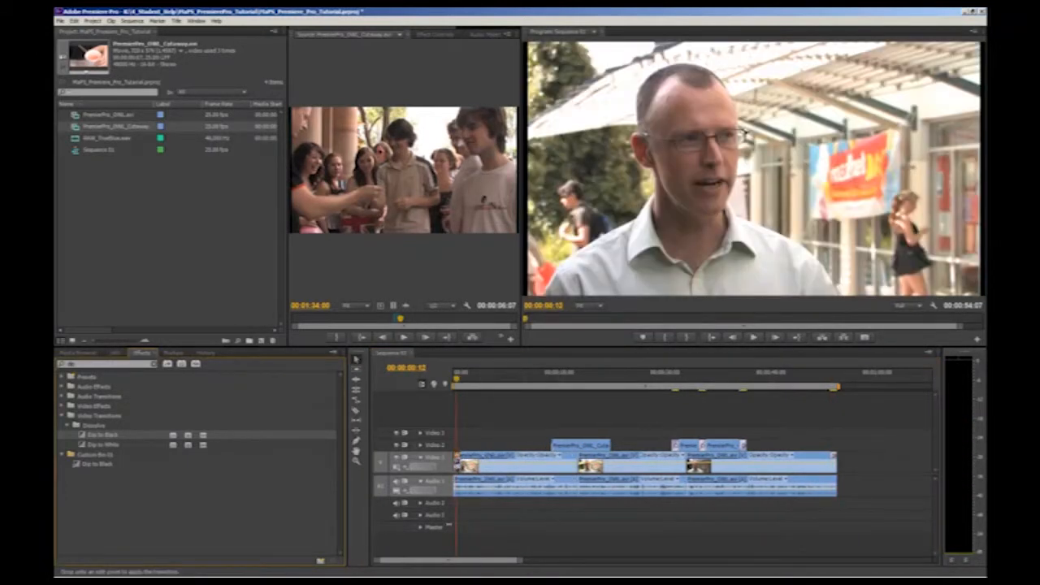
left_click(493, 426)
key("space")
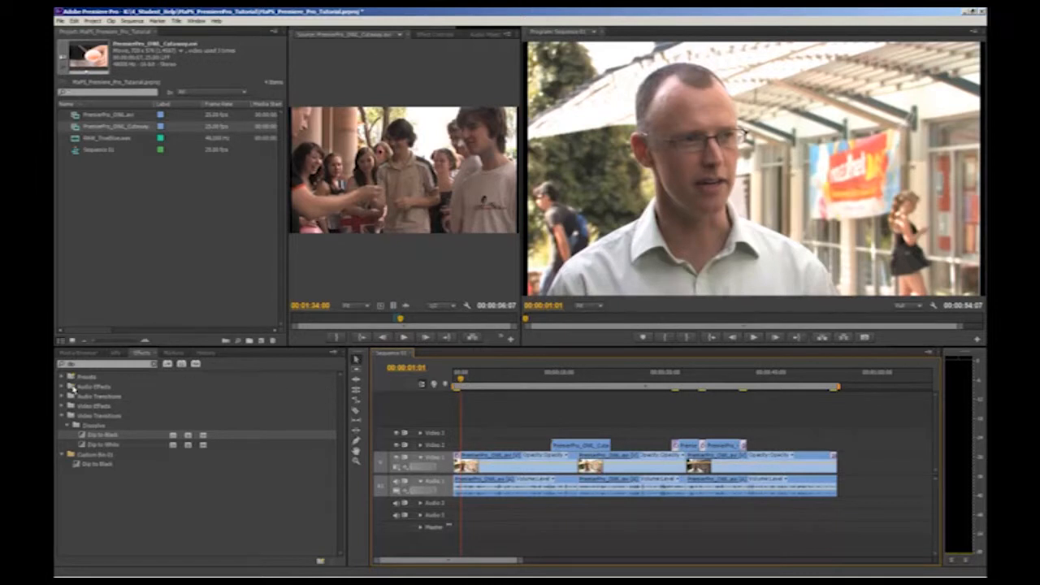
Apply the Fast Color Corrector from the Color Correction video effects to the first Video 1 clip and view a frame inside it.
left_click(61, 416)
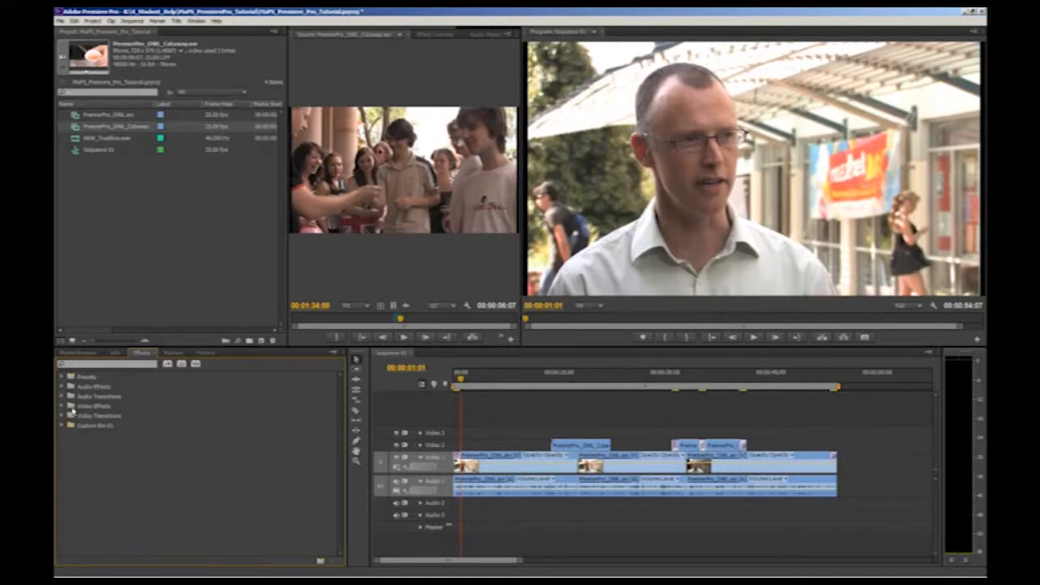
left_click(62, 405)
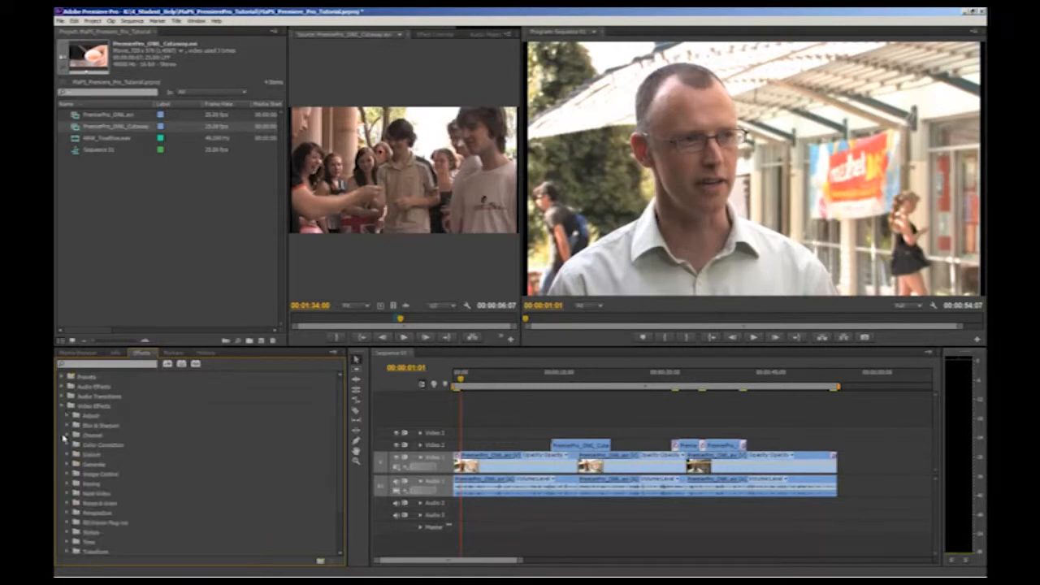
left_click(66, 445)
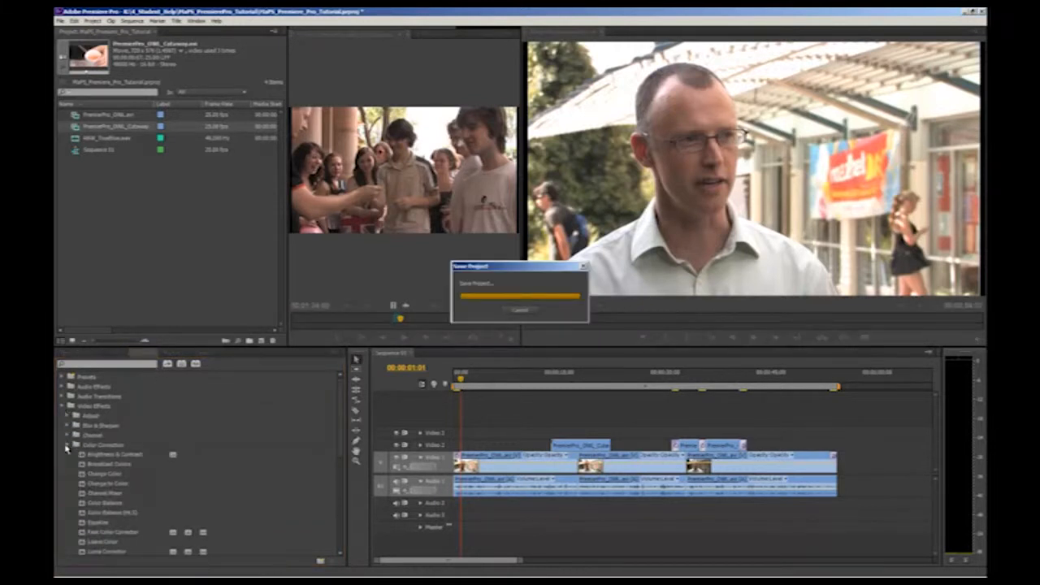
left_click(127, 533)
left_click_drag(126, 536, 472, 465)
left_click_drag(462, 379, 474, 378)
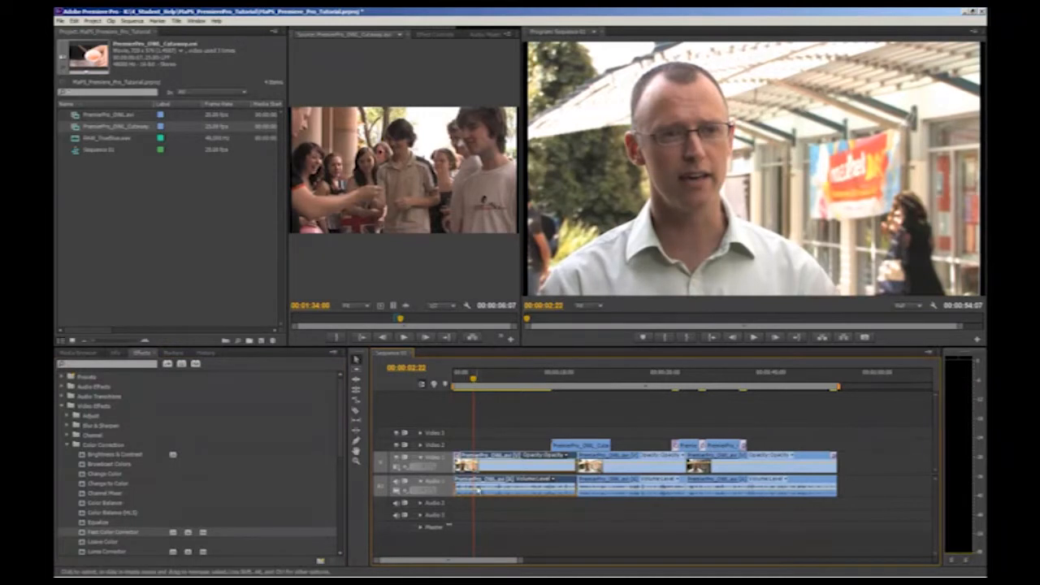
Shift the first clip's Fast Color Corrector balance slightly toward warm orange-yellow on the colour wheel.
left_click(434, 34)
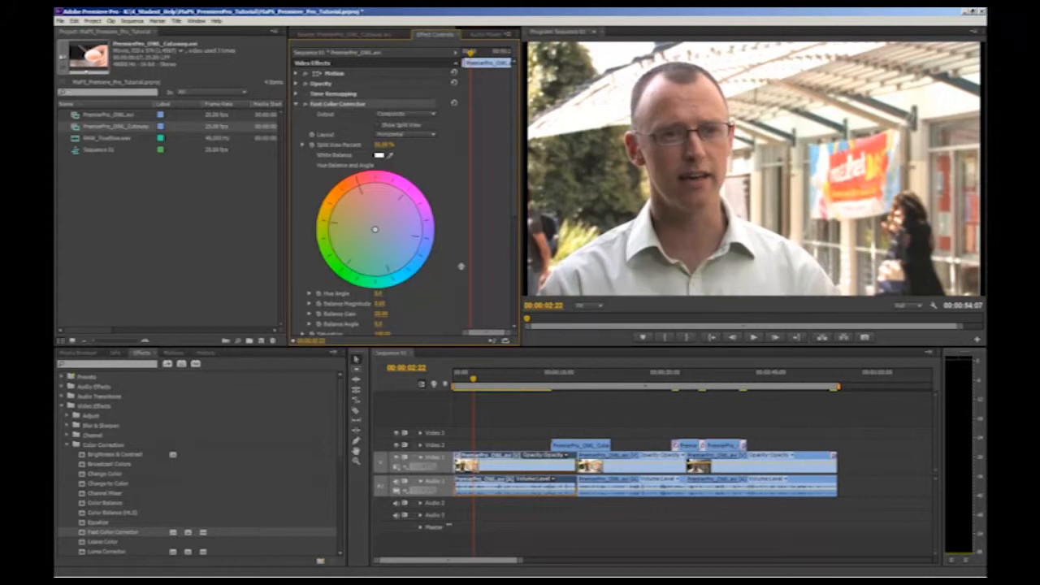
mouse_move(375, 230)
left_mouse_down()
mouse_move(385, 241)
mouse_move(374, 229)
left_mouse_up()
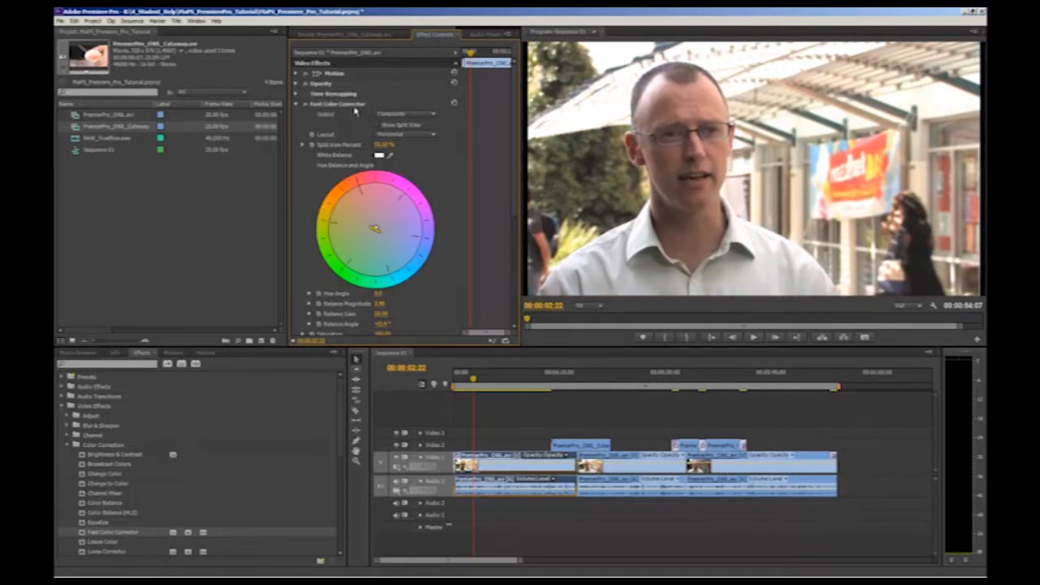
key("Delete")
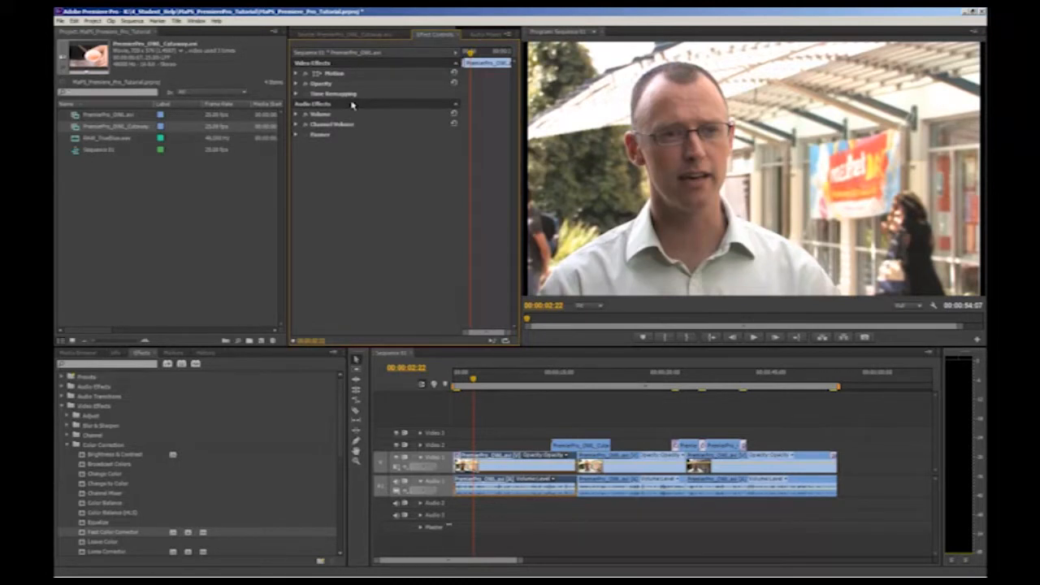
key("ctrl+z")
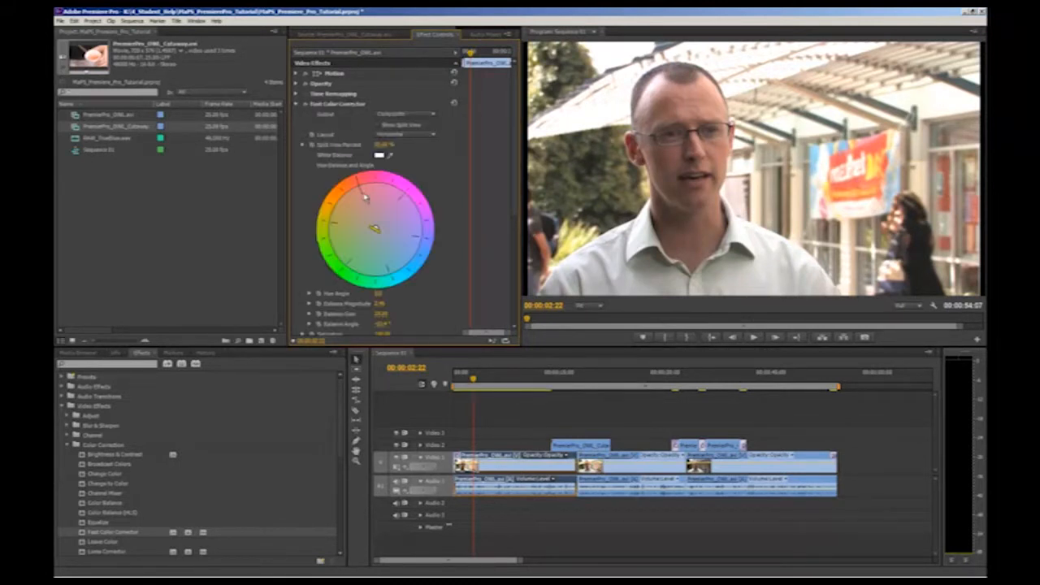
left_click_drag(374, 228, 372, 229)
left_click_drag(372, 228, 370, 228)
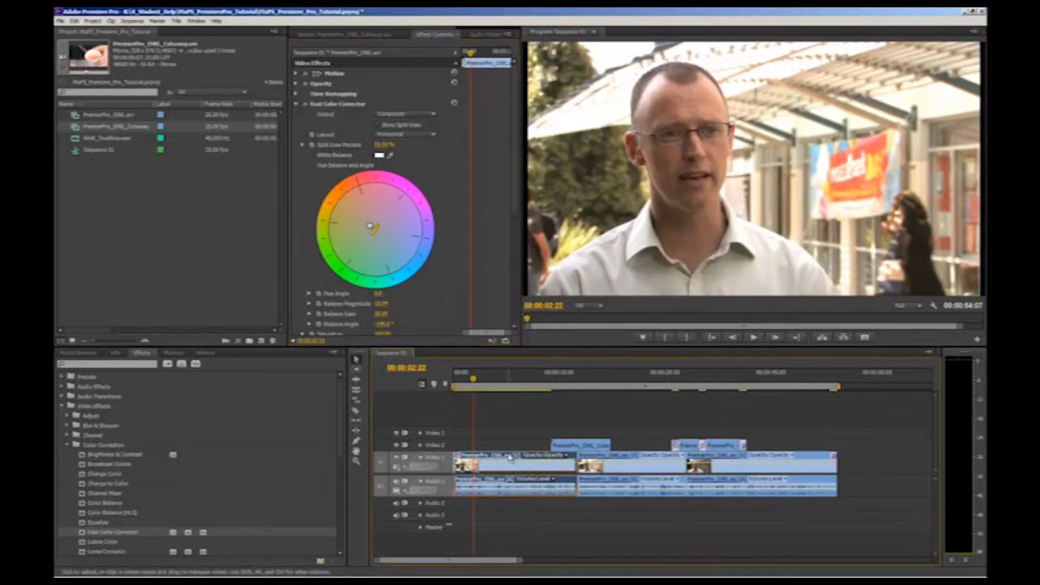
Play back part of the corrected first clip and fine-tune its warm colour balance.
left_click(482, 379)
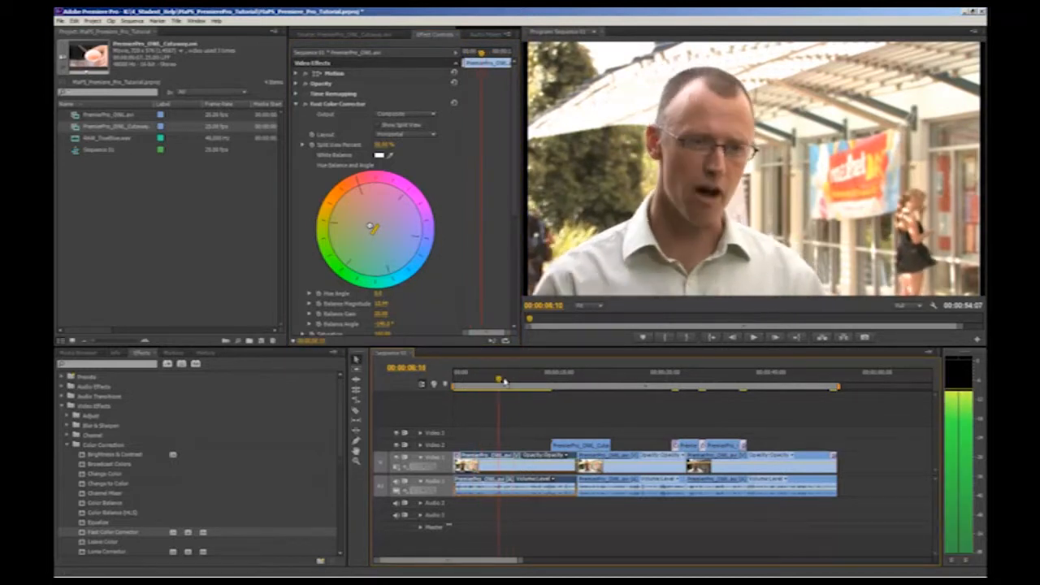
key("space")
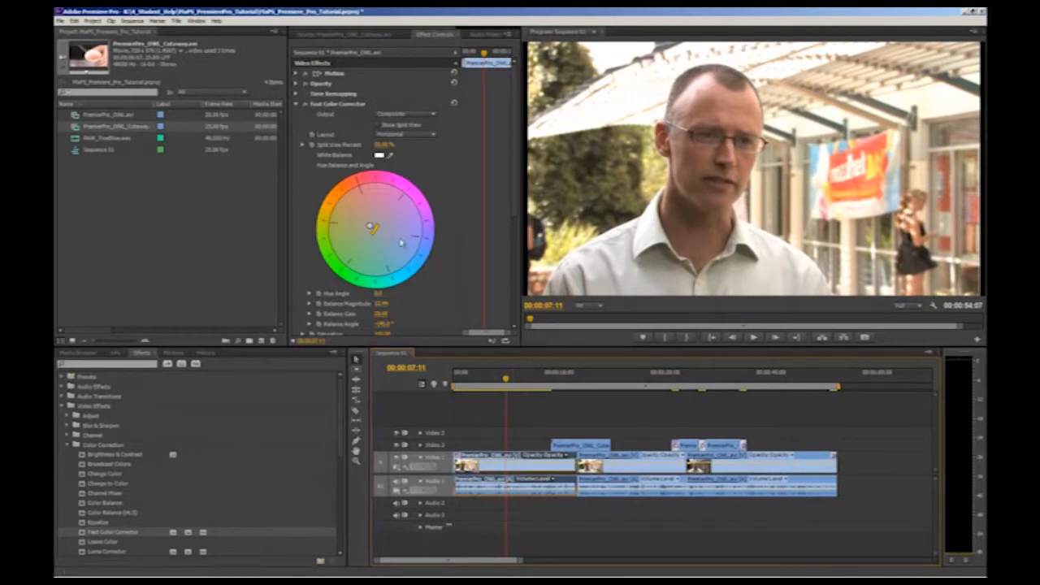
left_click_drag(372, 227, 371, 227)
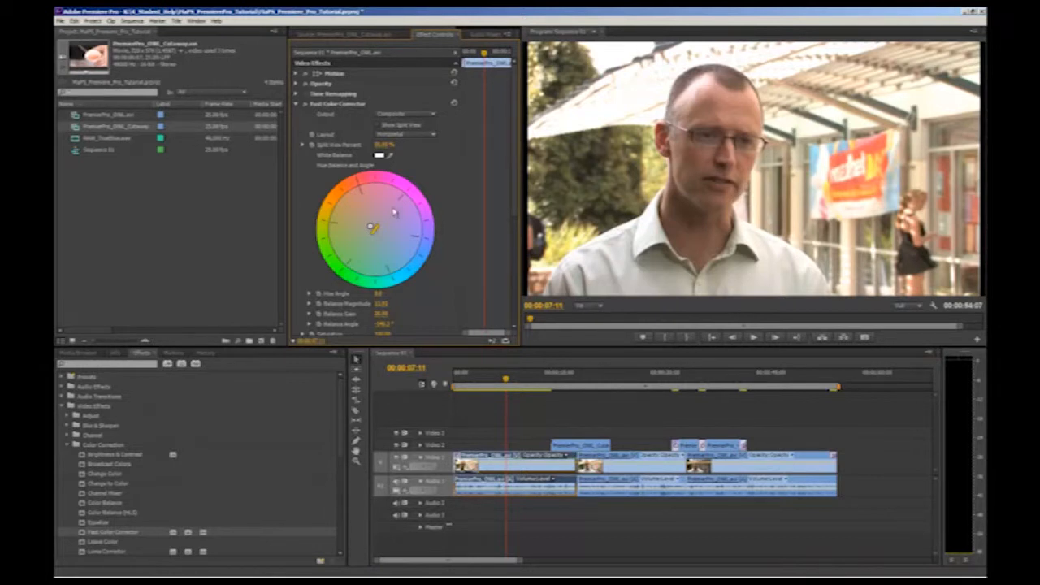
Copy the Fast Color Corrector effect from the first clip and paste it onto the second Video 1 clip.
left_click(345, 107)
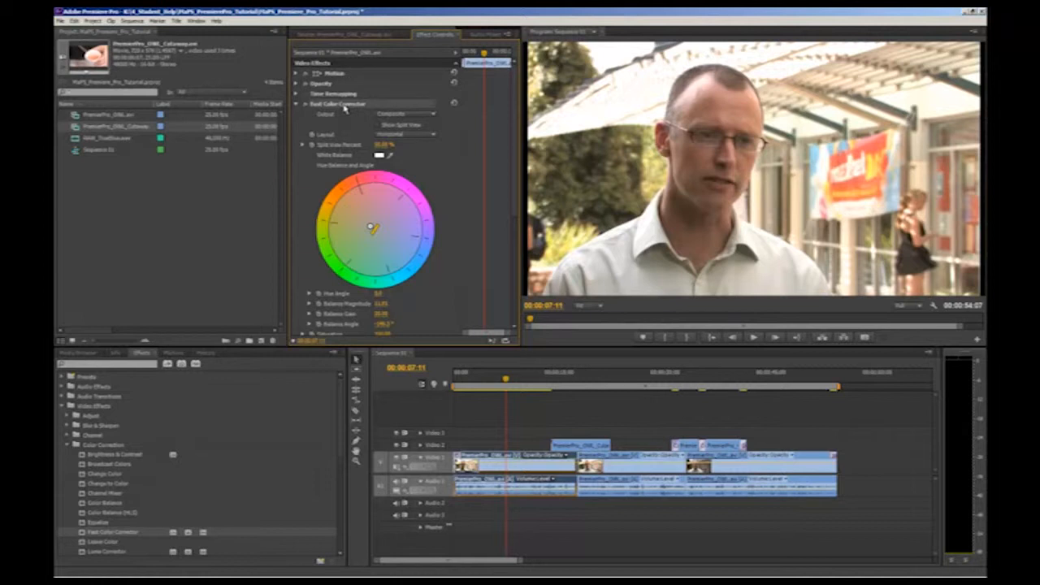
left_click(632, 471)
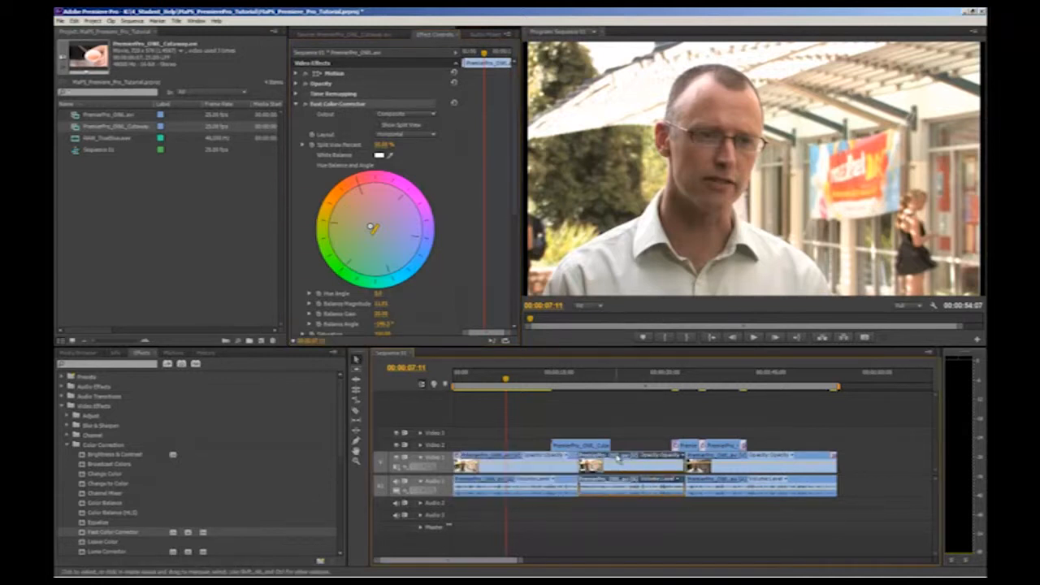
left_click(636, 381)
key("ctrl+v")
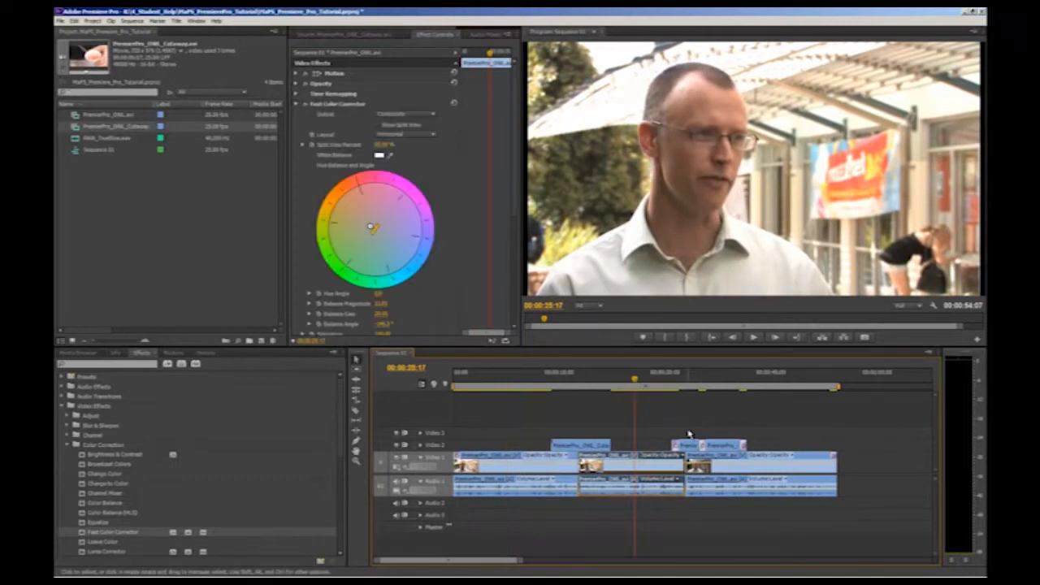
Paste the copied Fast Color Corrector effect onto the third Video 1 clip.
left_click(804, 468)
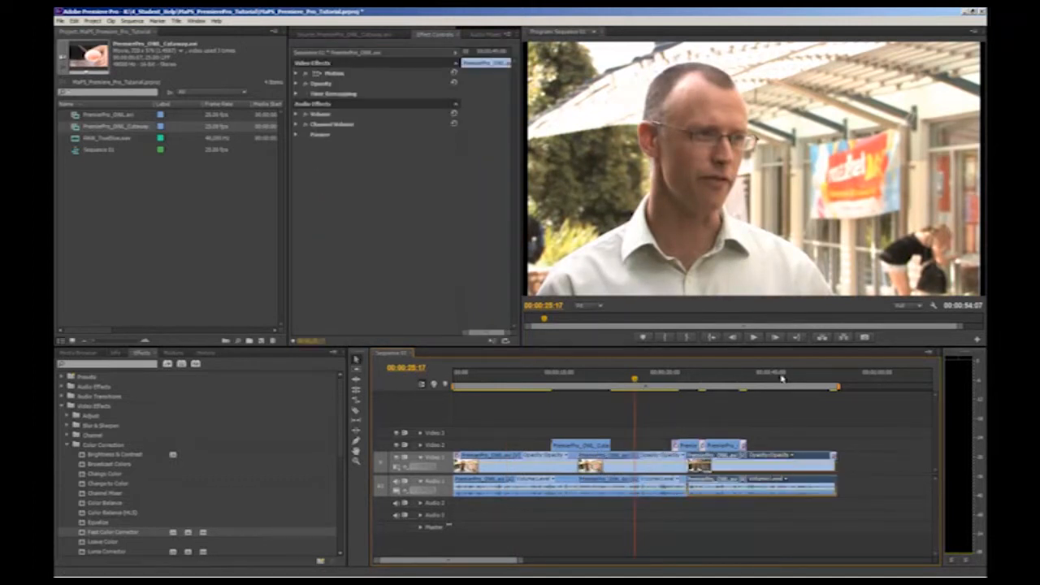
left_click(782, 379)
key("ctrl+v")
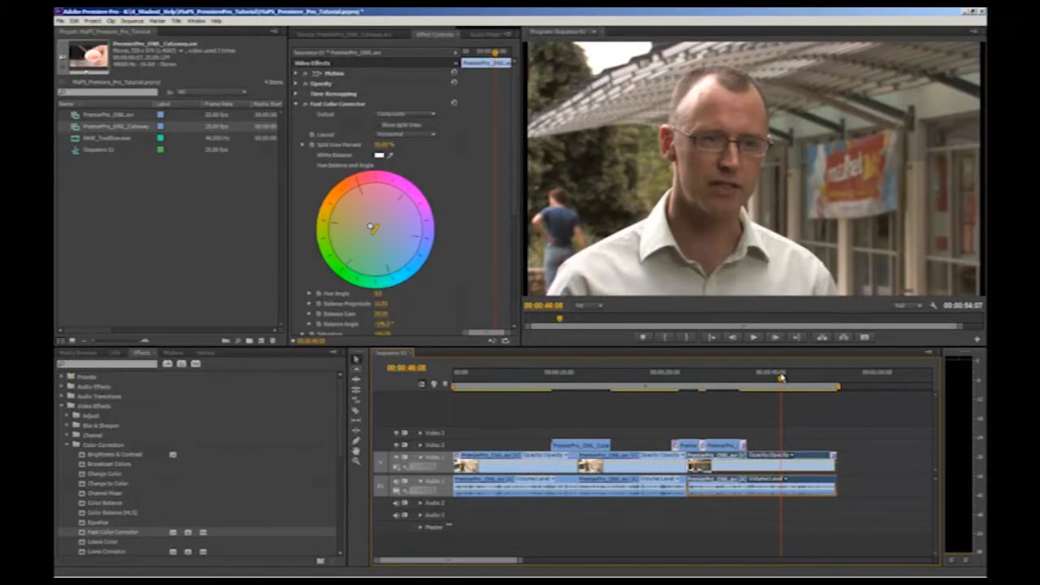
Compare the colour correction at different points of the sequence and inspect the effects on the second Video 1 clip.
left_click(640, 384)
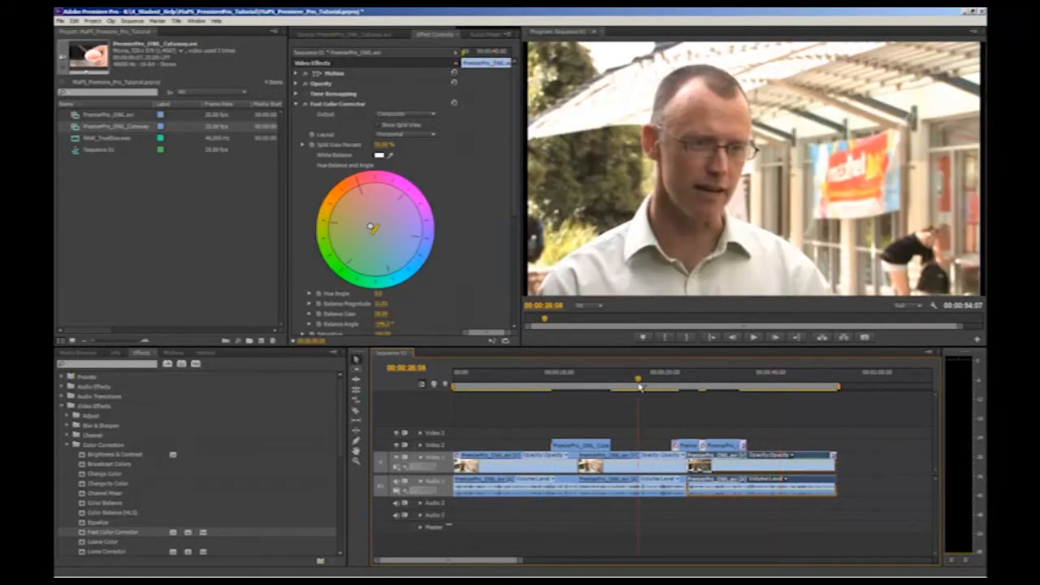
left_click(526, 385)
left_click(648, 380)
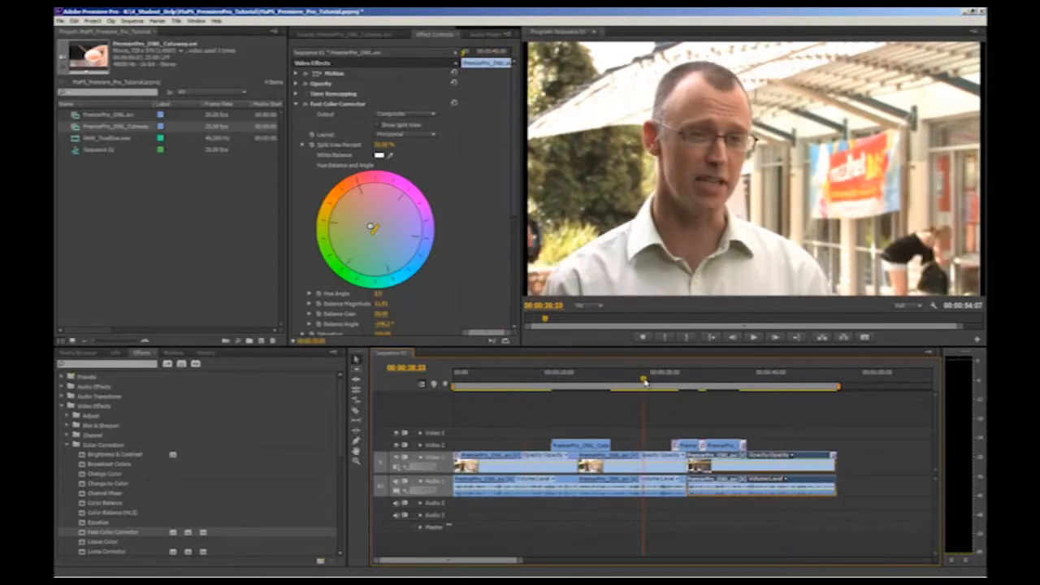
left_click(645, 468)
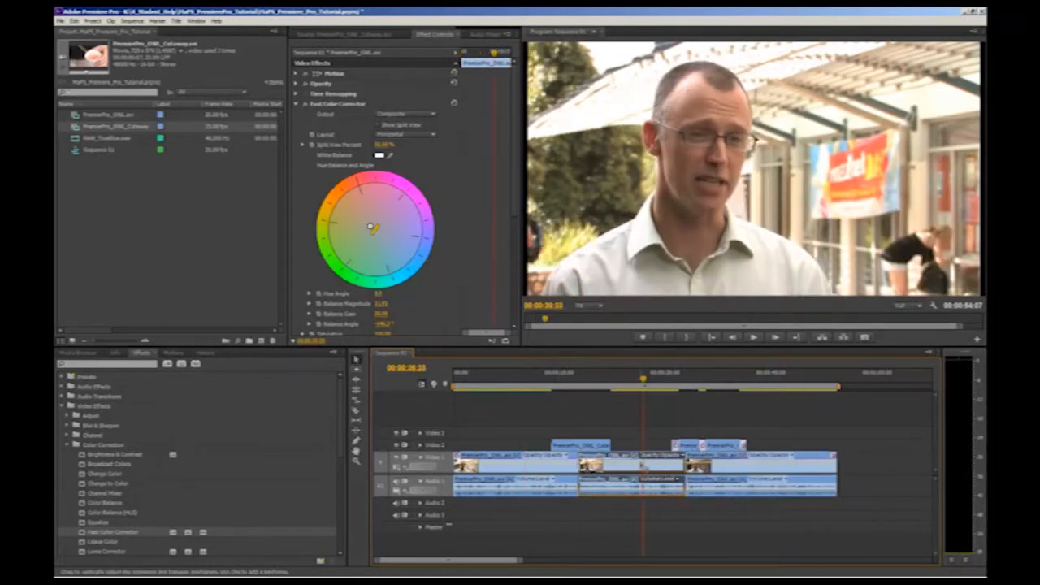
Inspect the third Video 1 clip near 00:00:46:20 and collapse its Fast Color Corrector settings.
left_click(801, 466)
left_click(785, 390)
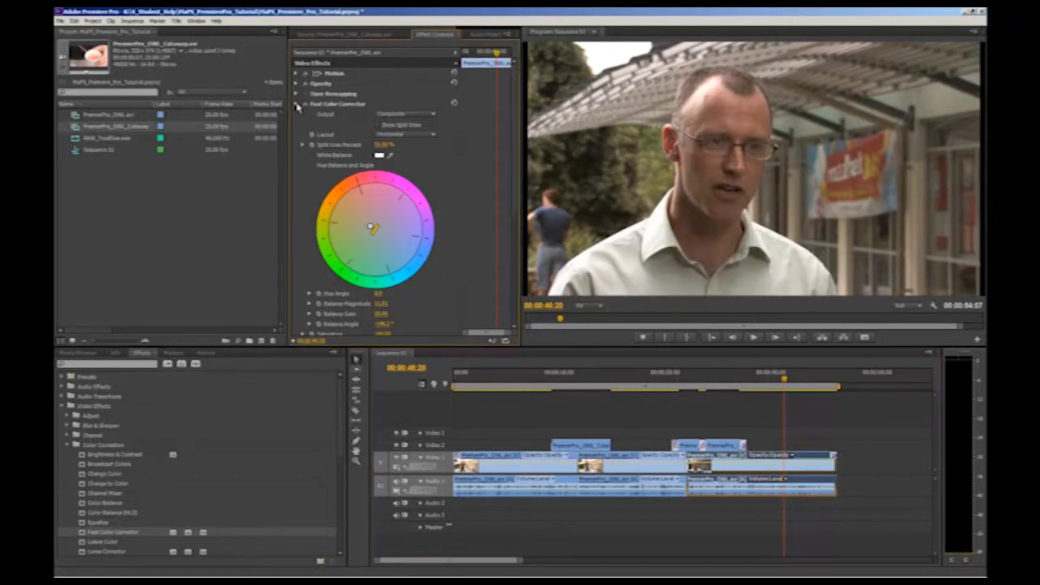
left_click(297, 105)
Try a smaller Motion scale on the first Video 1 clip near 00:00:06:06 and set it back to 100.
left_click(497, 381)
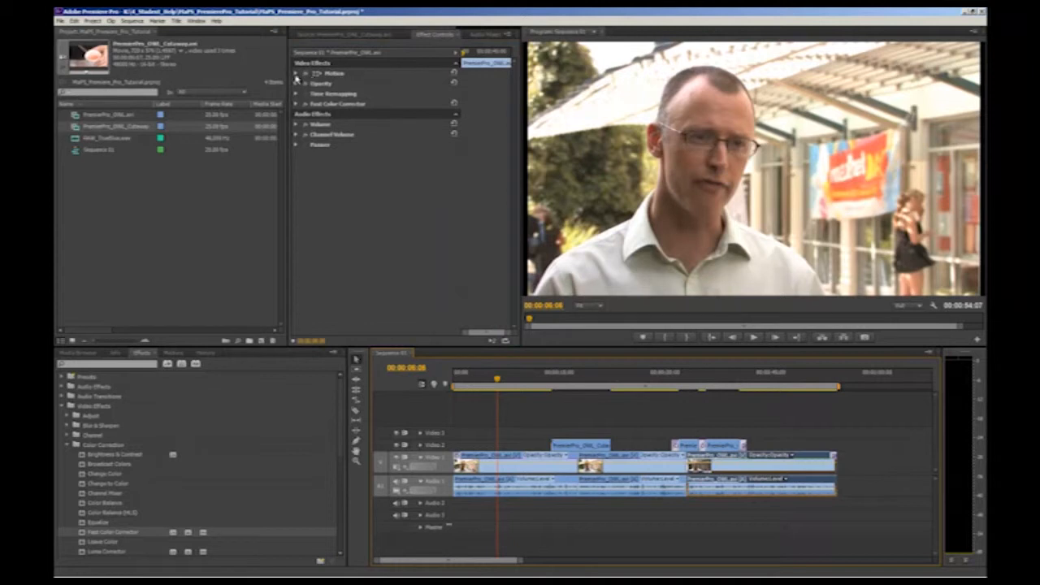
left_click(297, 74)
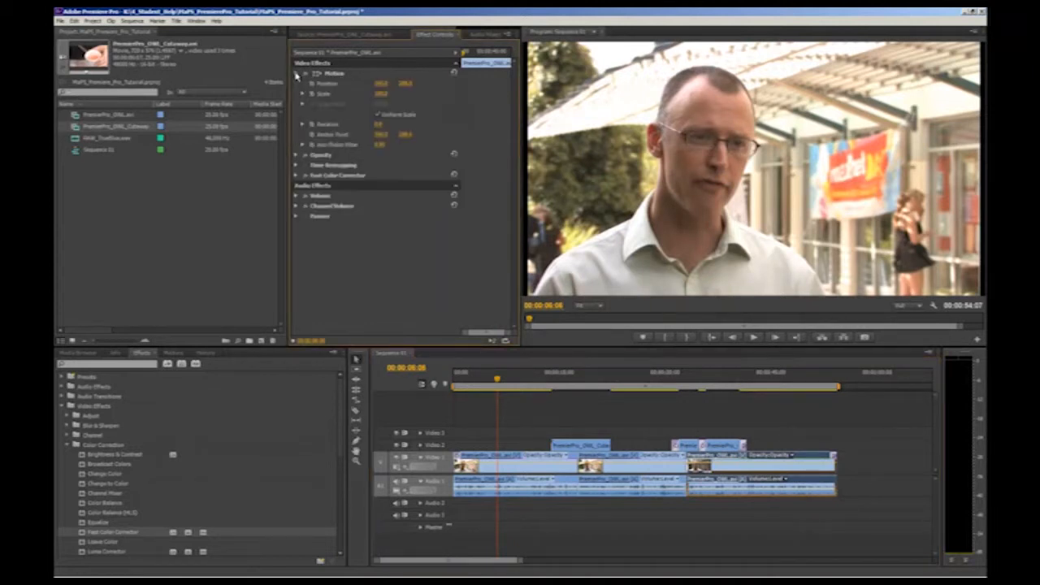
mouse_move(389, 96)
left_mouse_down()
mouse_move(364, 99)
mouse_move(378, 97)
left_mouse_up()
left_click(387, 95)
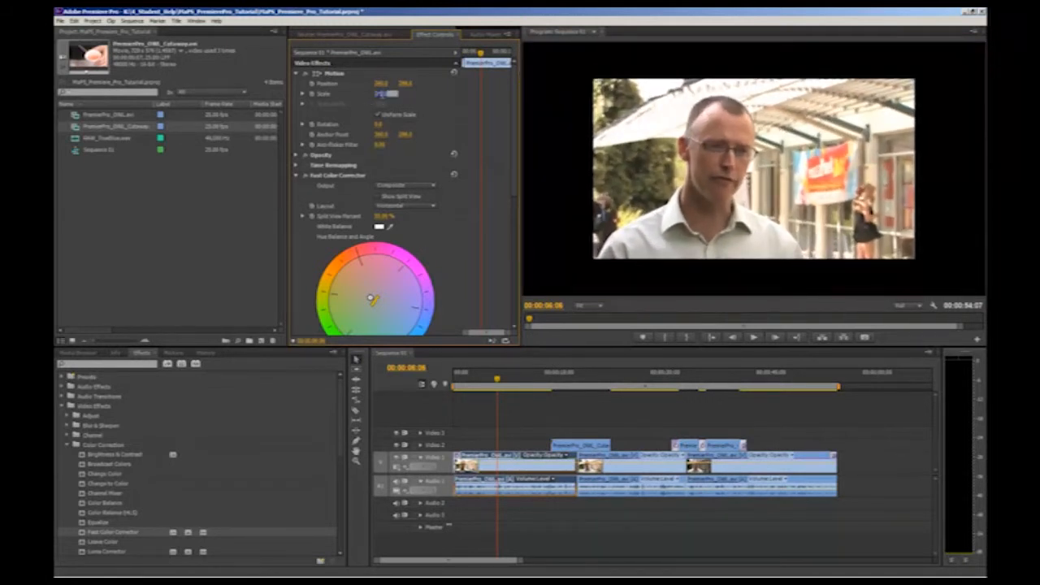
type("100")
key("Return")
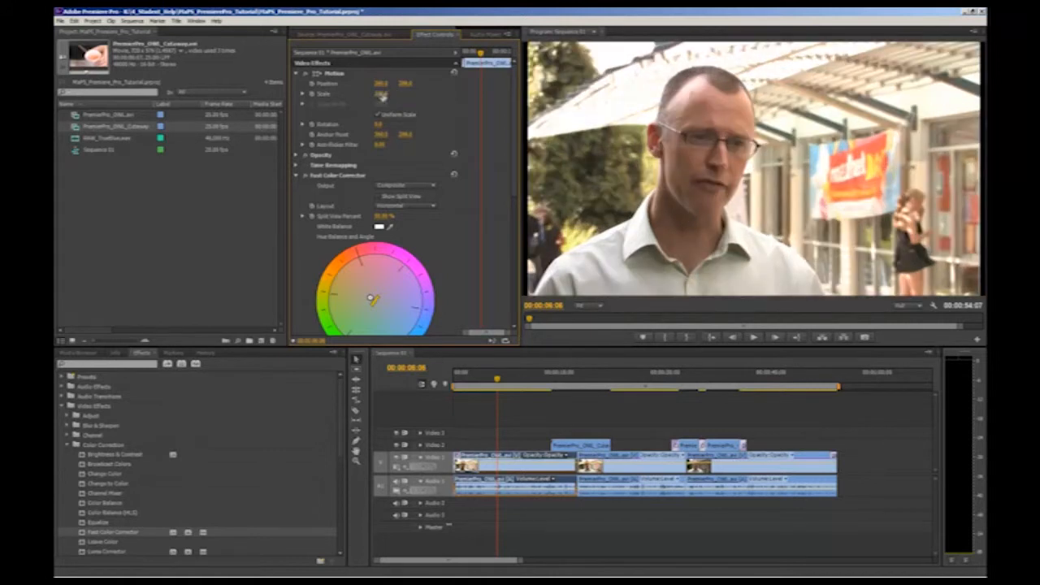
Try a slight rotation with an enlarged scale on the first Video 1 clip, and undo both changes.
left_click(381, 125)
mouse_move(394, 126)
left_mouse_down()
mouse_move(384, 126)
mouse_move(394, 126)
left_mouse_up()
left_click(382, 93)
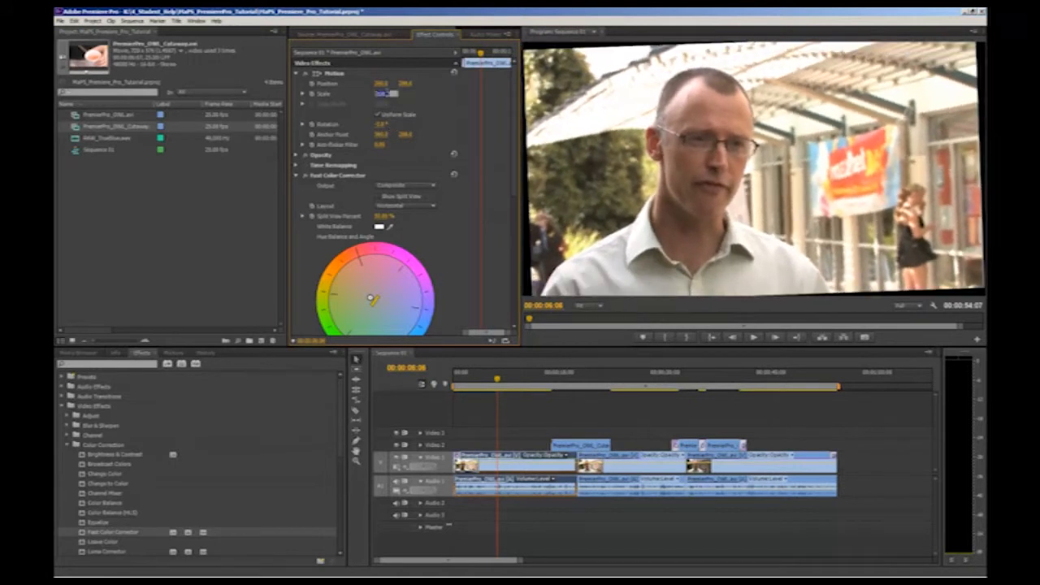
type("110")
key("Return")
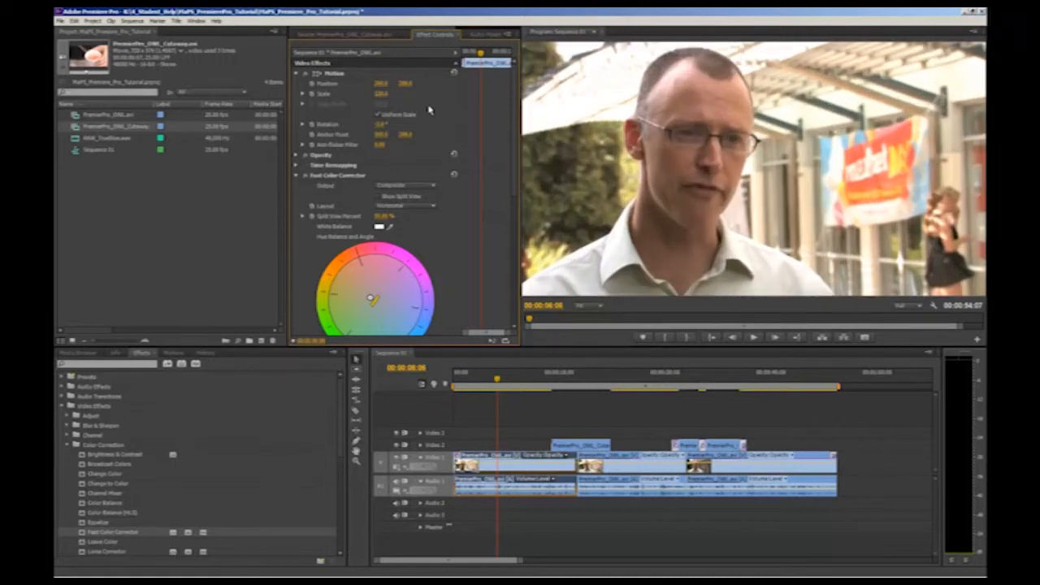
key("ctrl+z")
key("ctrl+z")
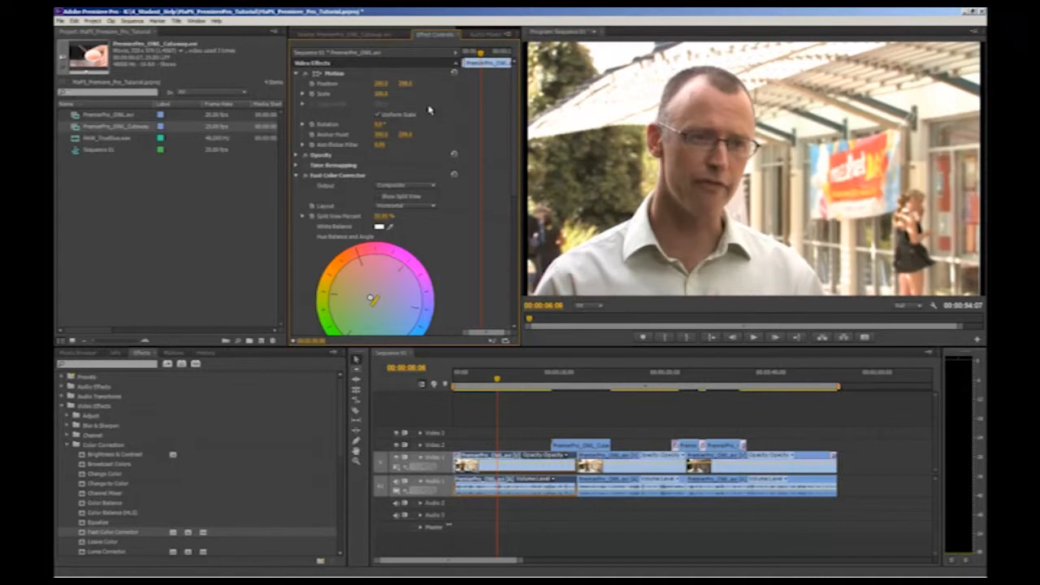
Collapse the Motion and Fast Color Corrector settings, search the effects for "levels", and apply Levels to the first Video 1 clip.
left_click(297, 75)
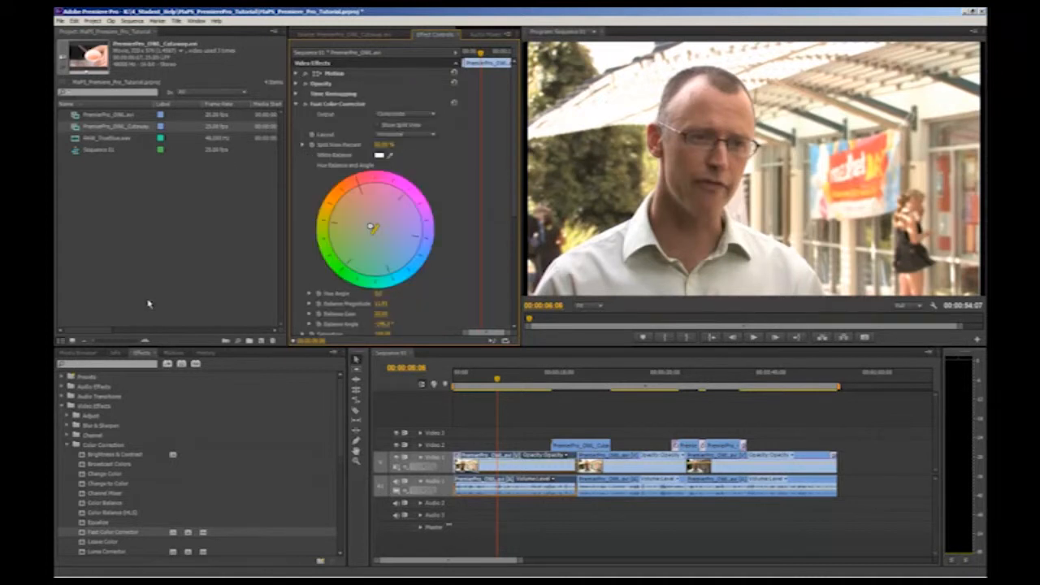
left_click(296, 105)
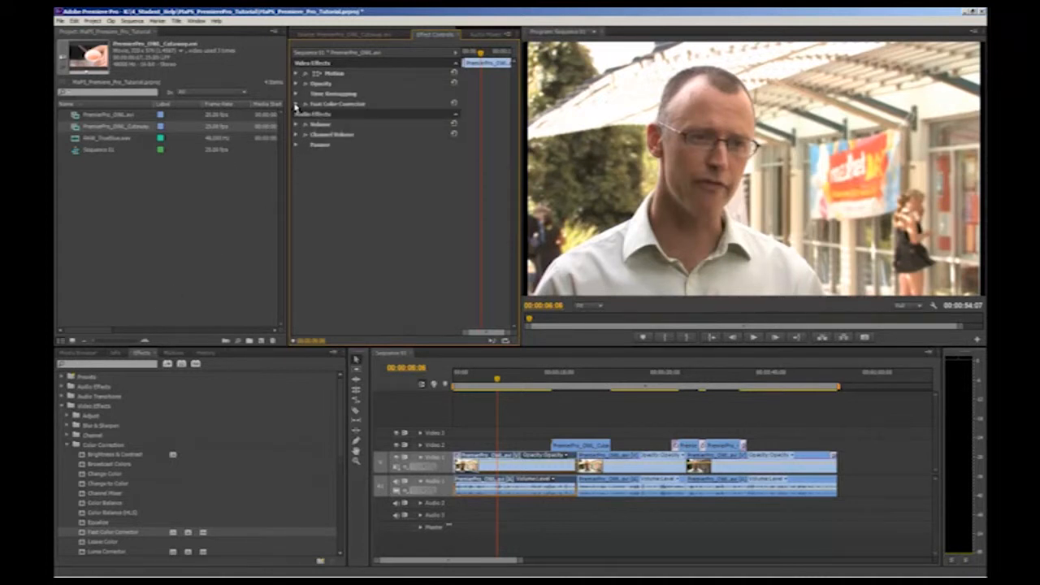
left_click(151, 366)
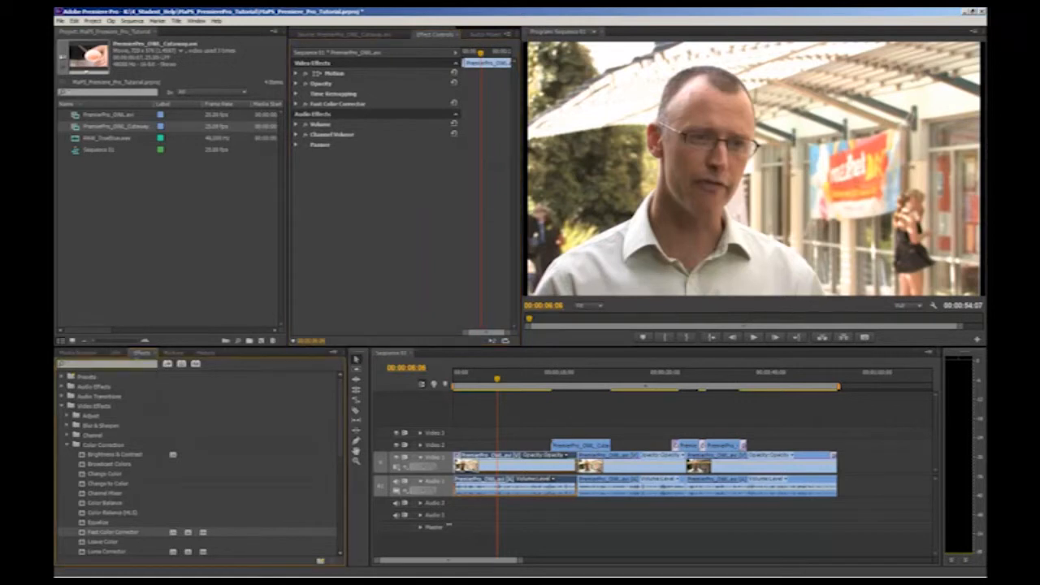
type("levels")
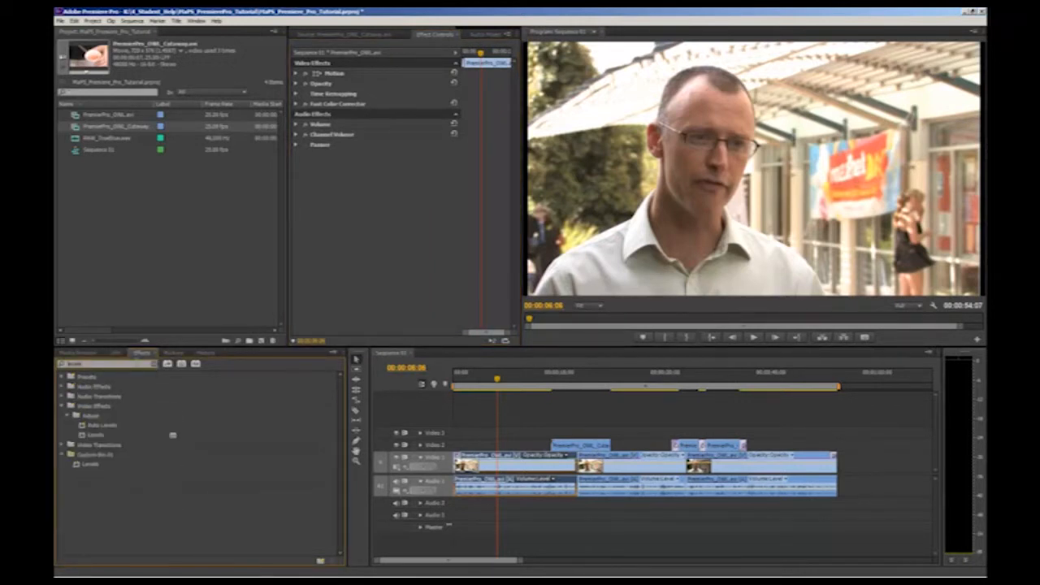
left_click(97, 435)
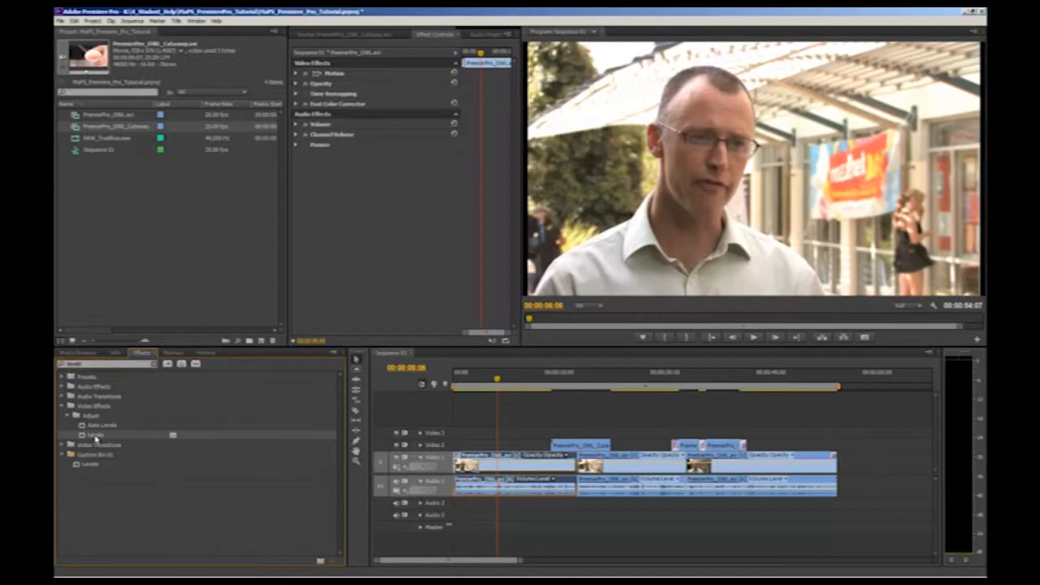
left_click_drag(258, 358, 328, 272)
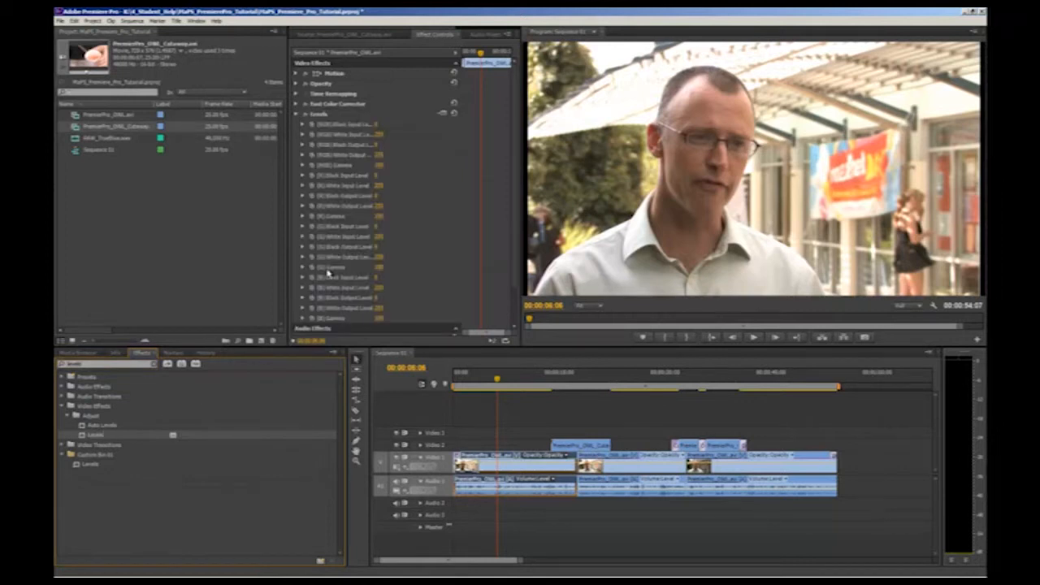
Lower the RGB white input level of the first clip's Levels effect to 247 in its Levels Settings.
left_click(442, 114)
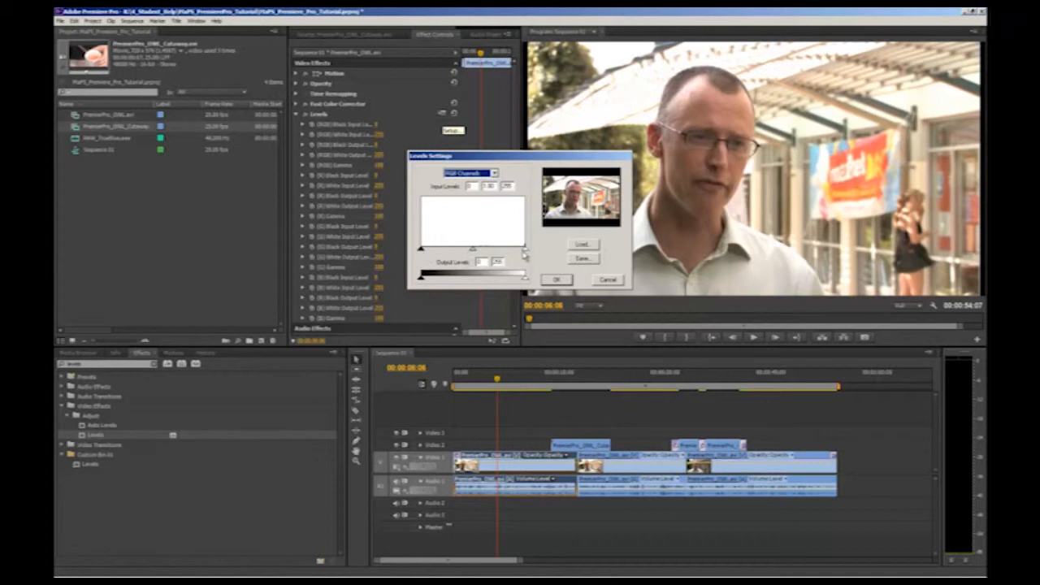
mouse_move(420, 250)
left_mouse_down()
mouse_move(442, 251)
mouse_move(412, 253)
left_mouse_up()
mouse_move(530, 252)
left_mouse_down()
mouse_move(498, 254)
mouse_move(528, 253)
left_mouse_up()
left_click_drag(524, 252, 521, 253)
left_click(557, 280)
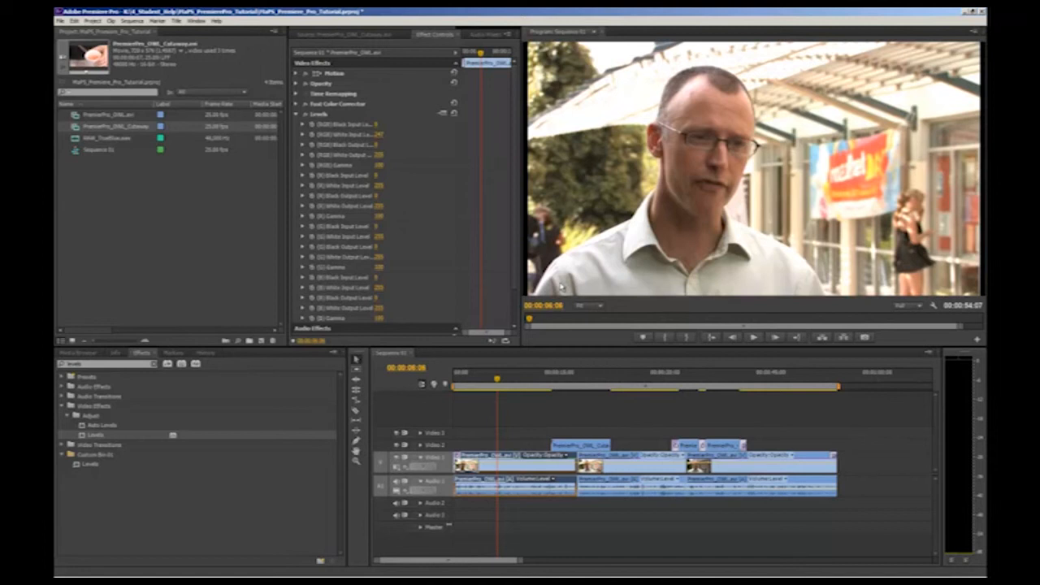
Copy the first clip's Levels effect onto the second and third Video 1 clips, viewing the frame within each clip.
left_click(324, 116)
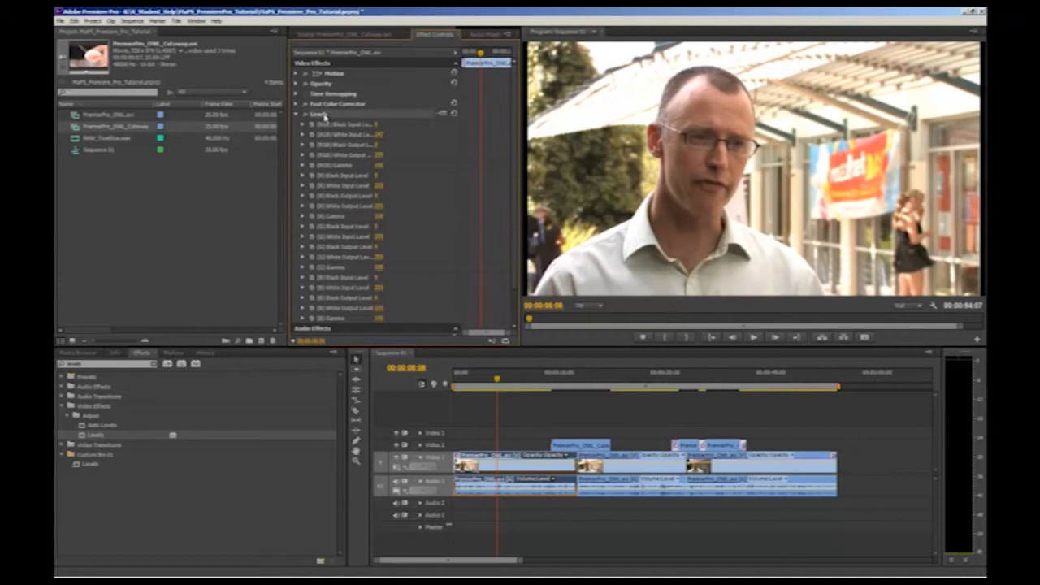
left_click(635, 456)
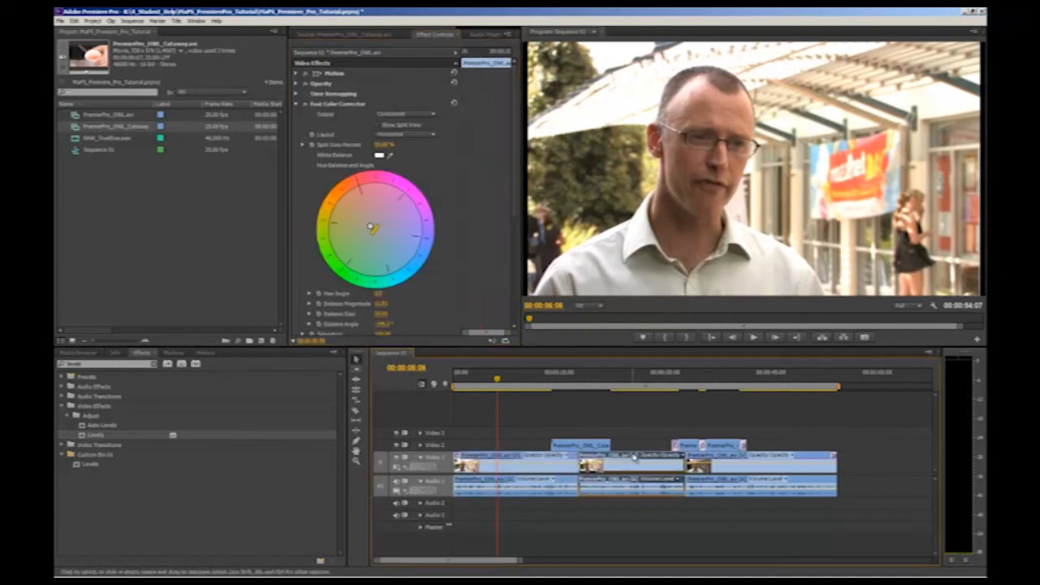
left_click(634, 379)
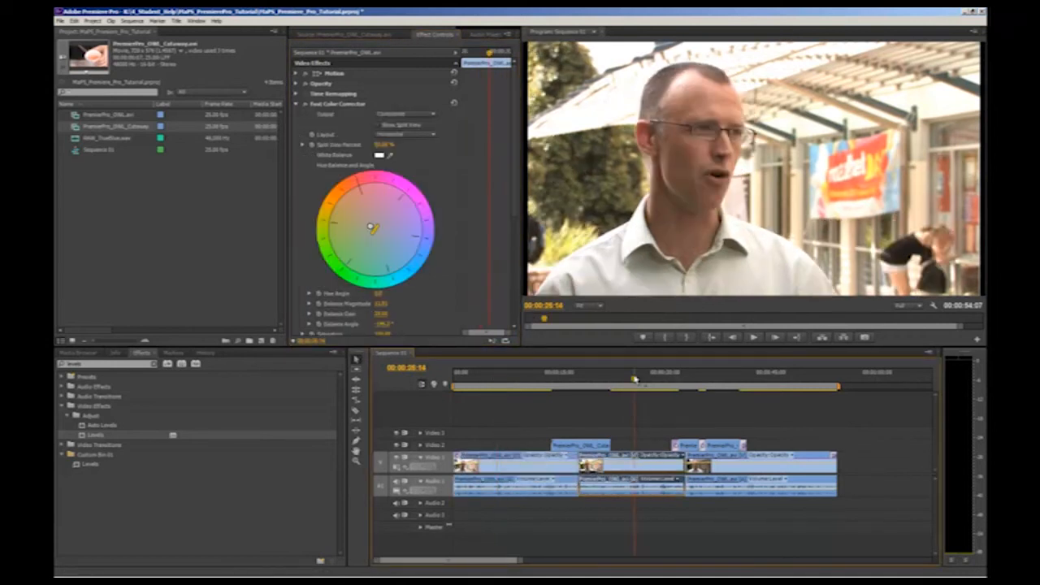
left_click(759, 380)
left_click(765, 462)
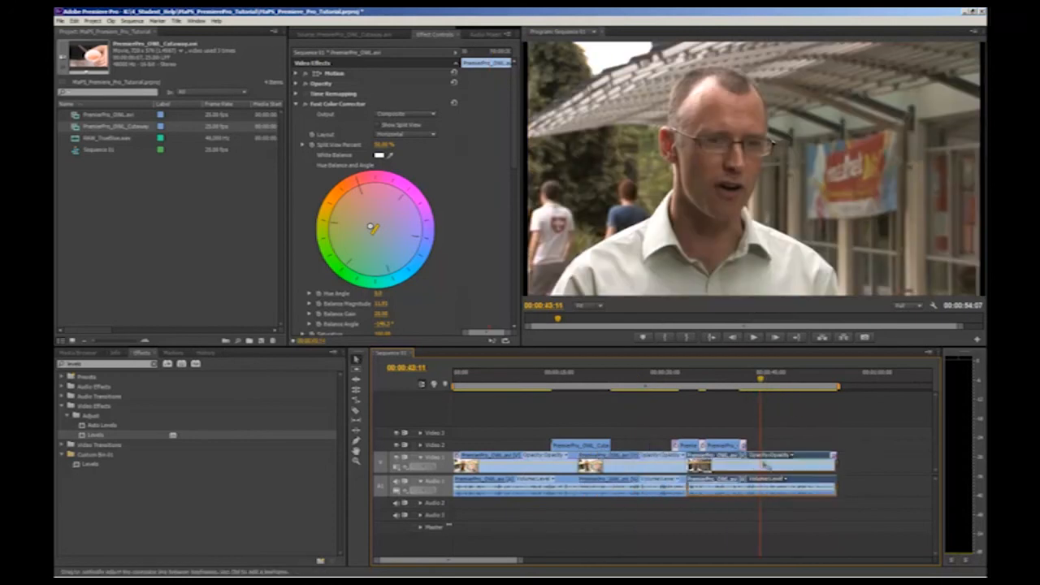